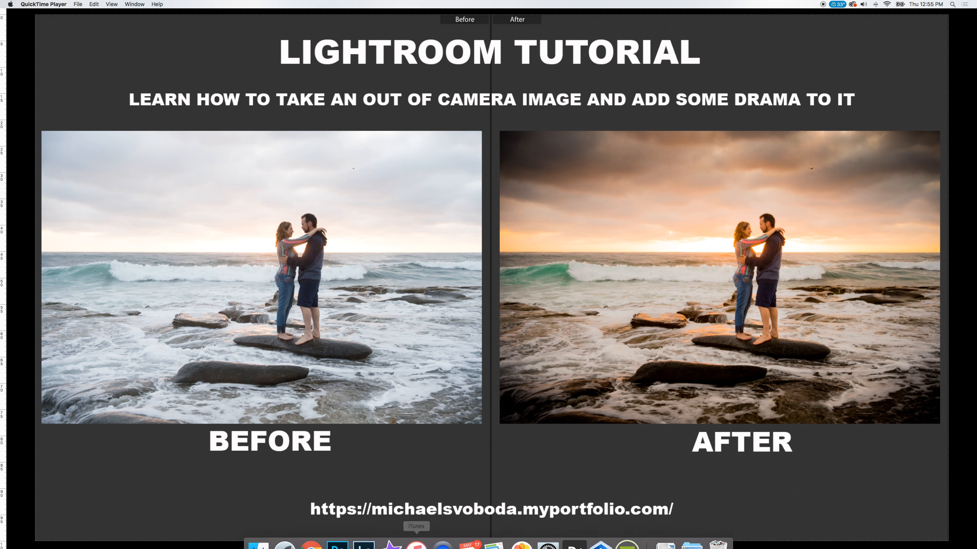
# Switch to Lightroom Classic and open photo D45_8439.NEF, the couple embracing on the rock, in the Develop module
pyautogui.click(364, 536)
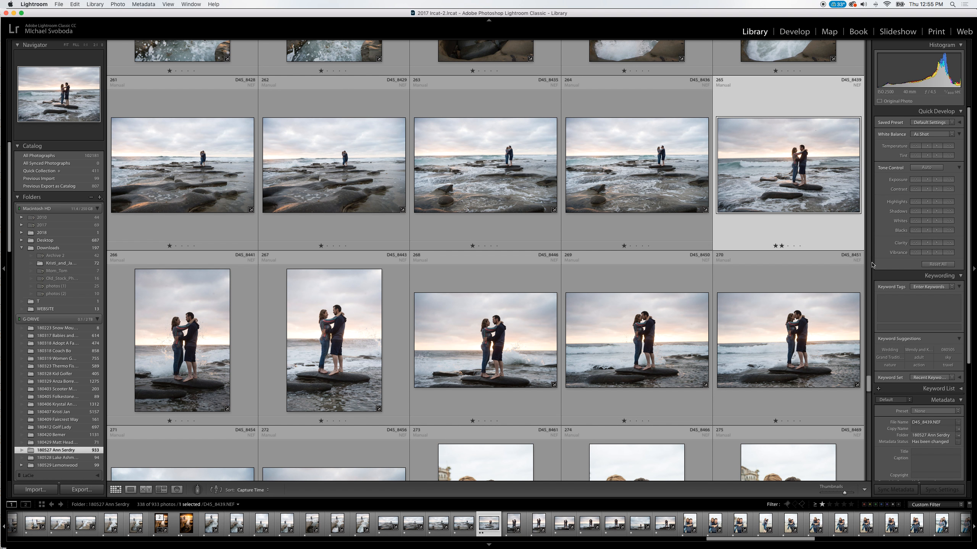
pyautogui.scroll(4, 866, 377)
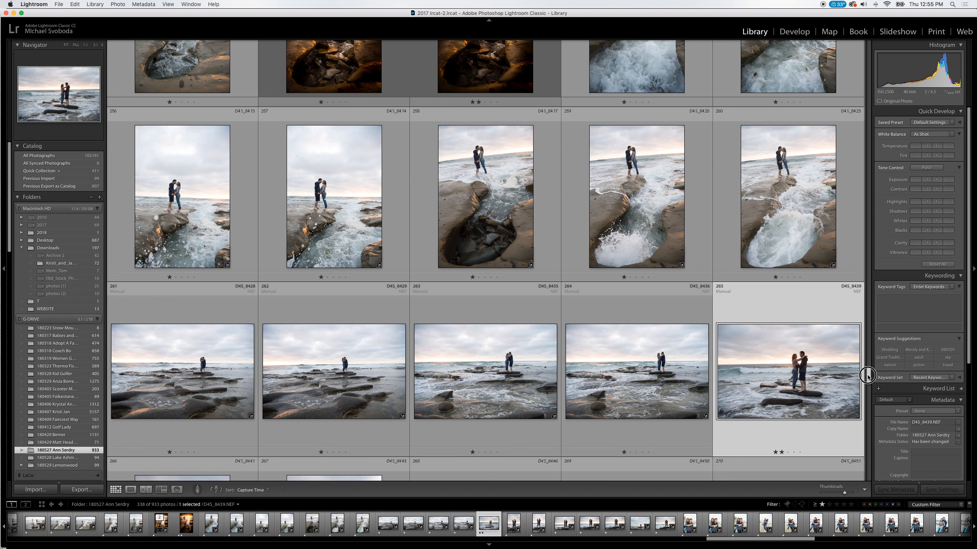
pyautogui.scroll(-5, 867, 379)
pyautogui.scroll(-5, 866, 381)
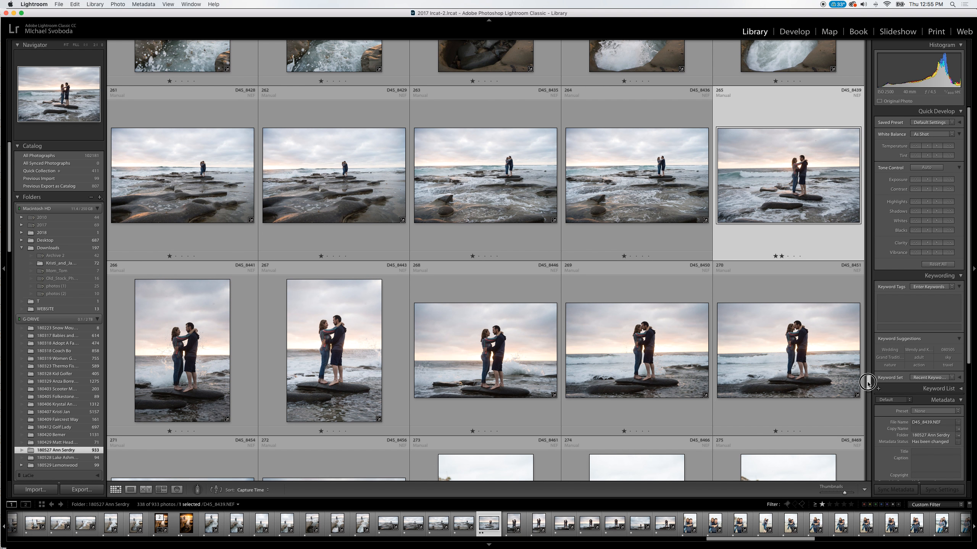
pyautogui.scroll(-1, 869, 386)
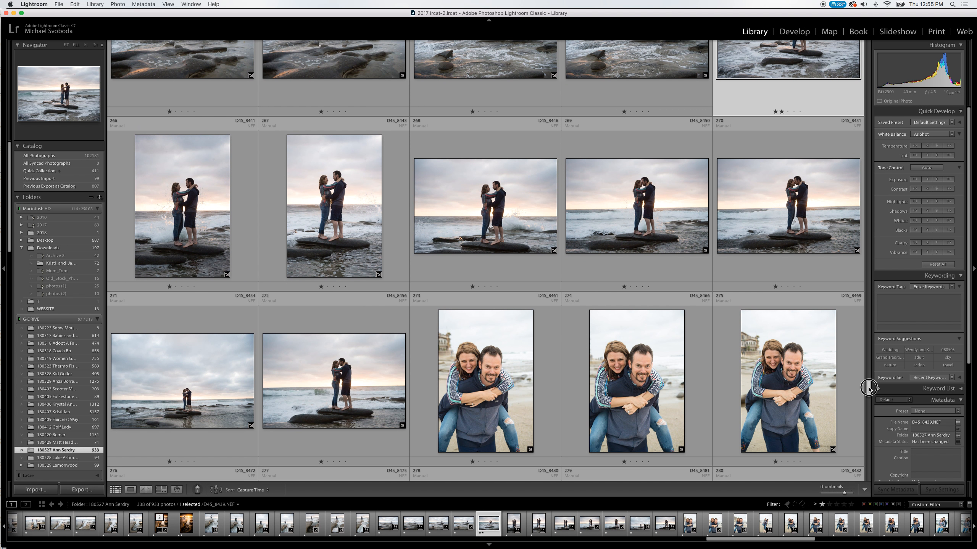
pyautogui.scroll(4, 868, 387)
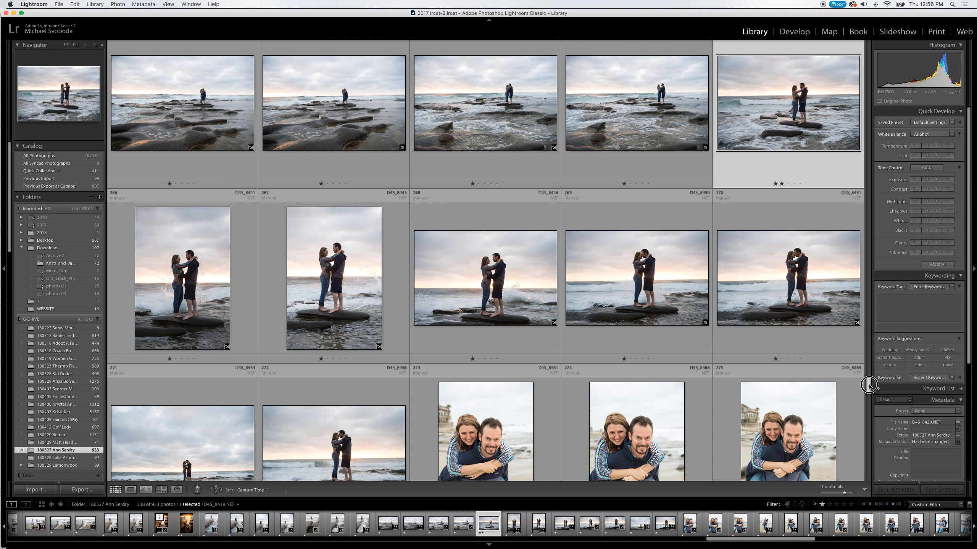
pyautogui.scroll(4, 869, 384)
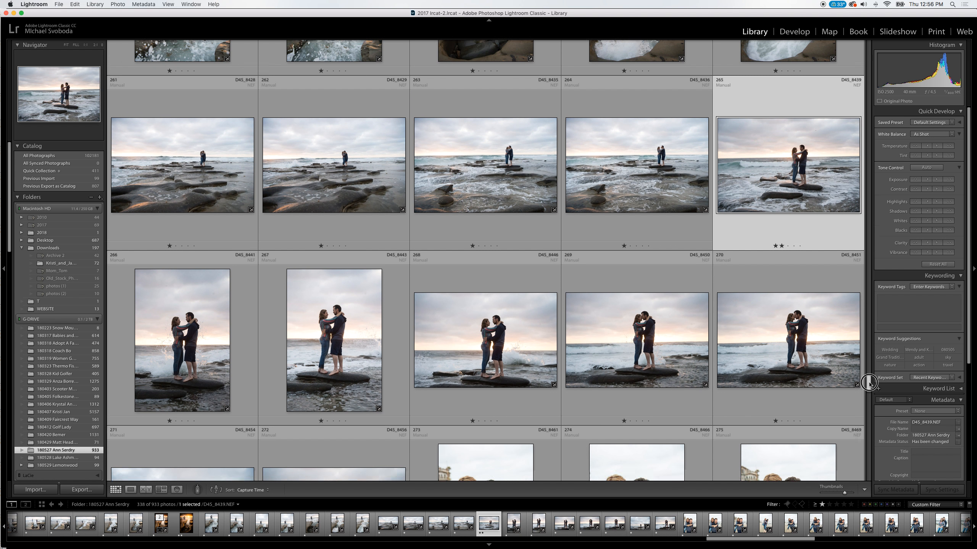
pyautogui.scroll(5, 869, 382)
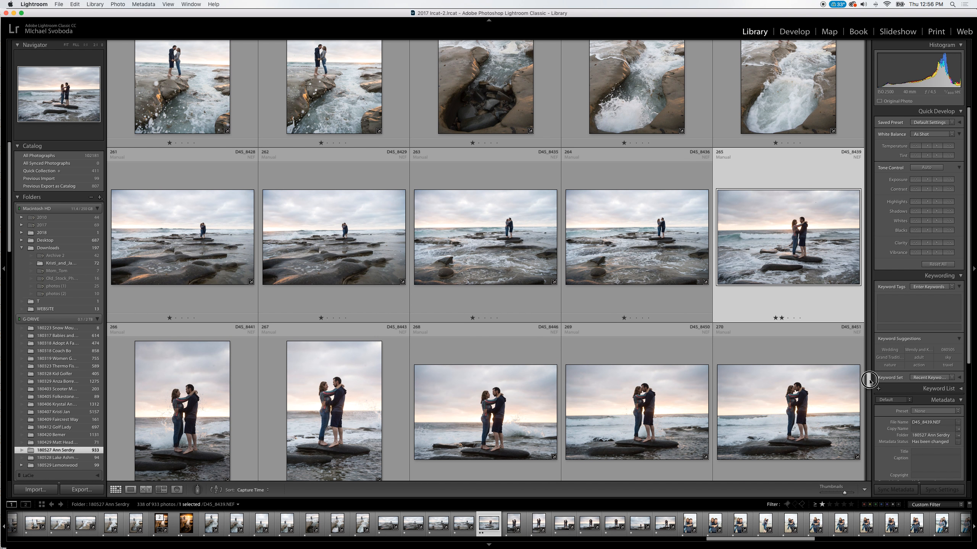
pyautogui.scroll(-5, 869, 378)
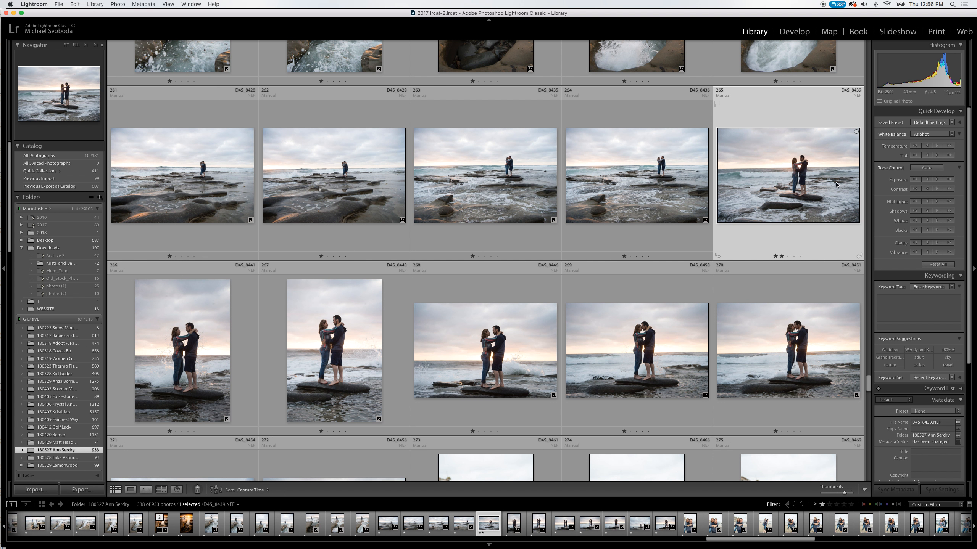
pyautogui.doubleClick(819, 190)
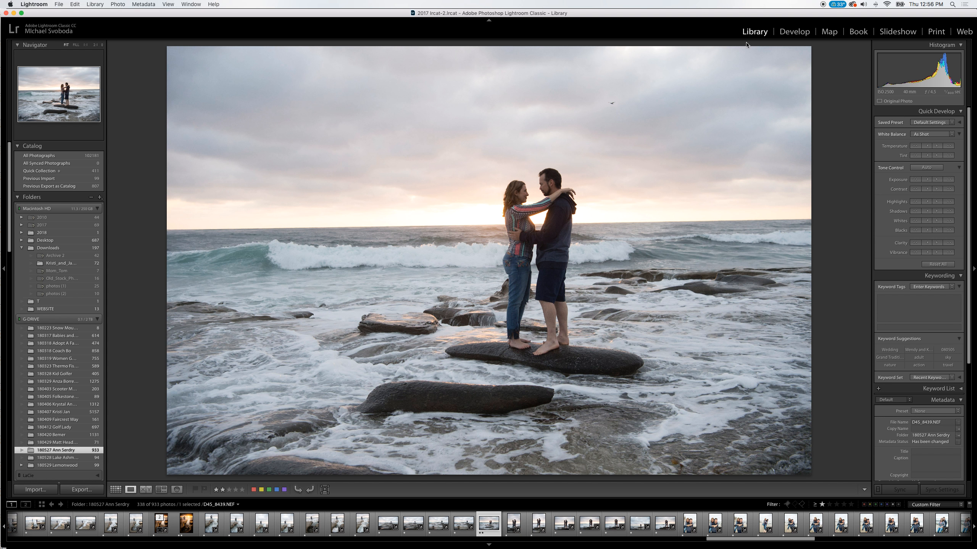
pyautogui.click(794, 34)
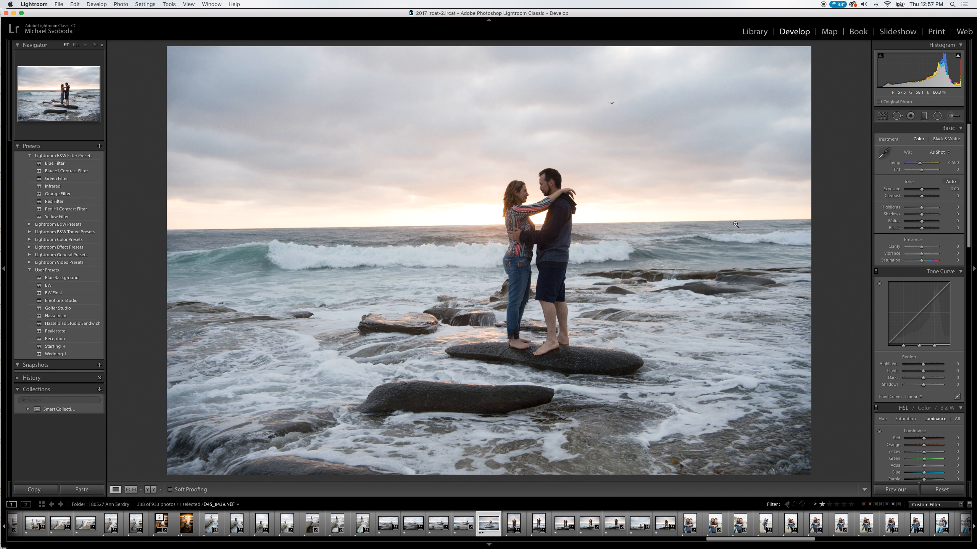
# Straighten the photo along the sea horizon, shift the image slightly right within the crop frame, and apply the crop
pyautogui.click(883, 116)
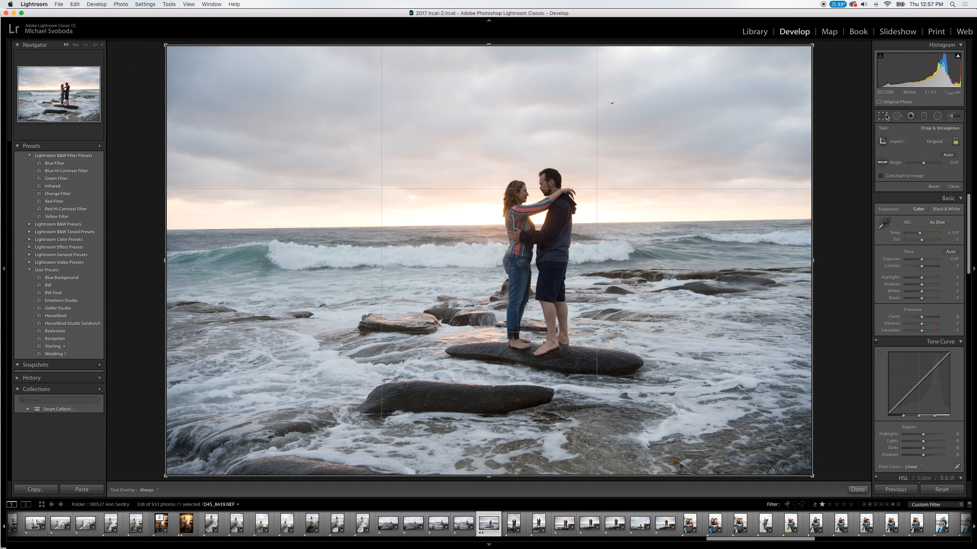
pyautogui.click(882, 163)
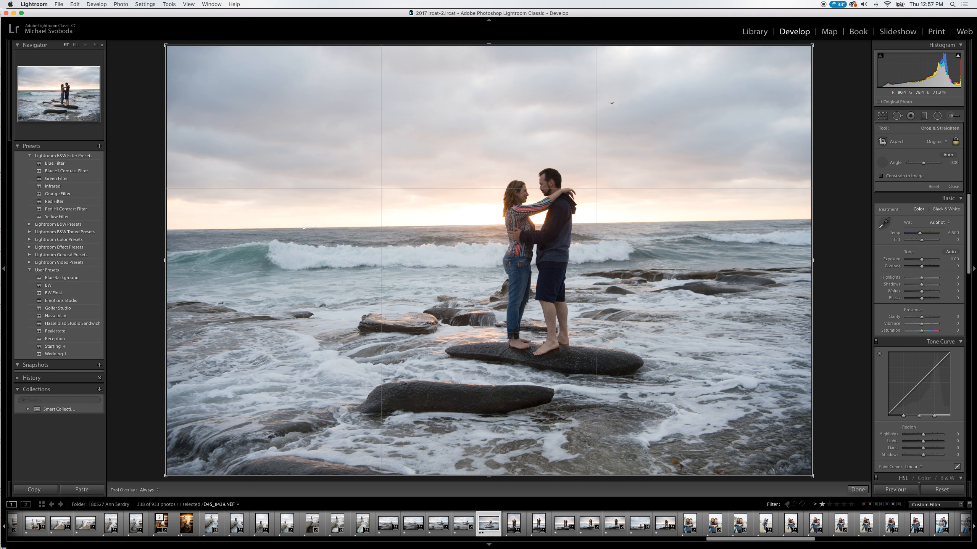
pyautogui.moveTo(405, 227); pyautogui.dragTo(797, 225)
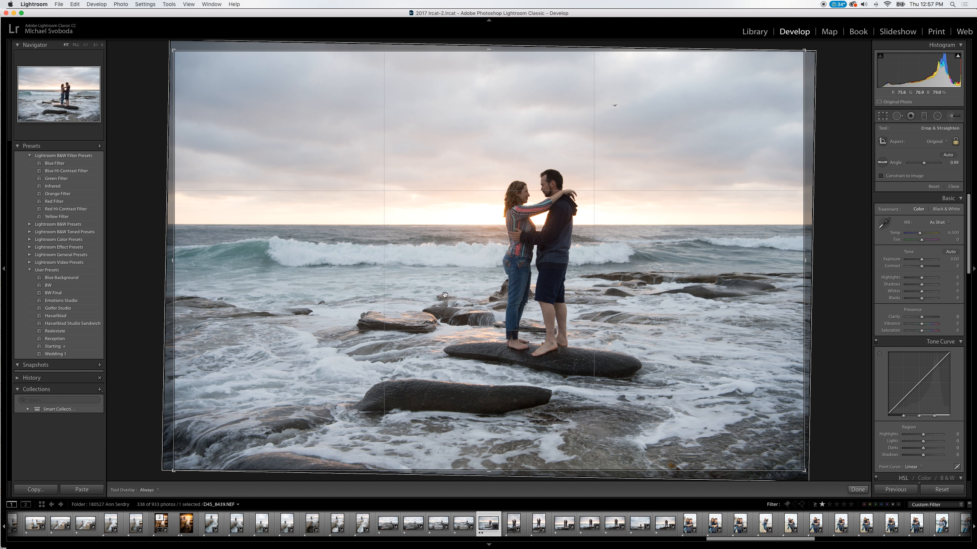
pyautogui.moveTo(625, 285); pyautogui.dragTo(691, 265)
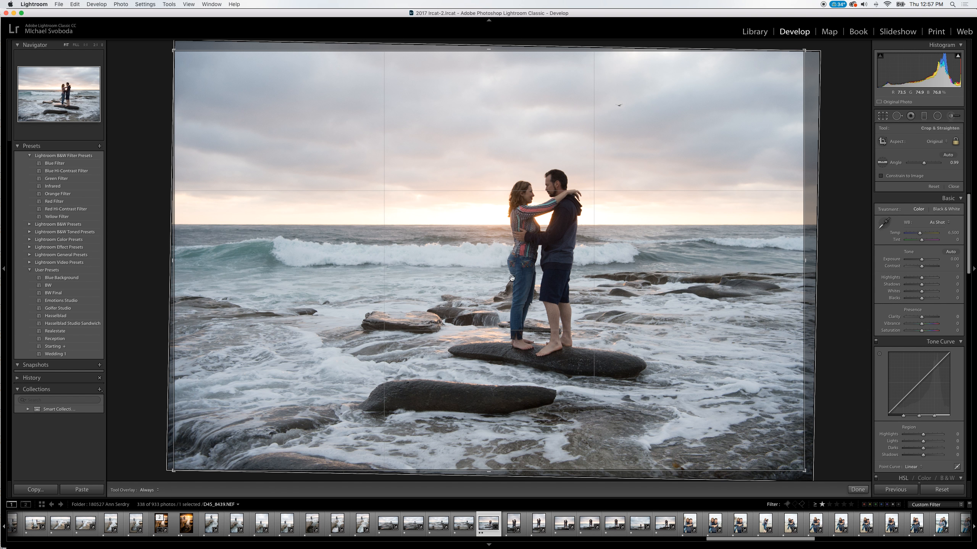
pyautogui.click(883, 116)
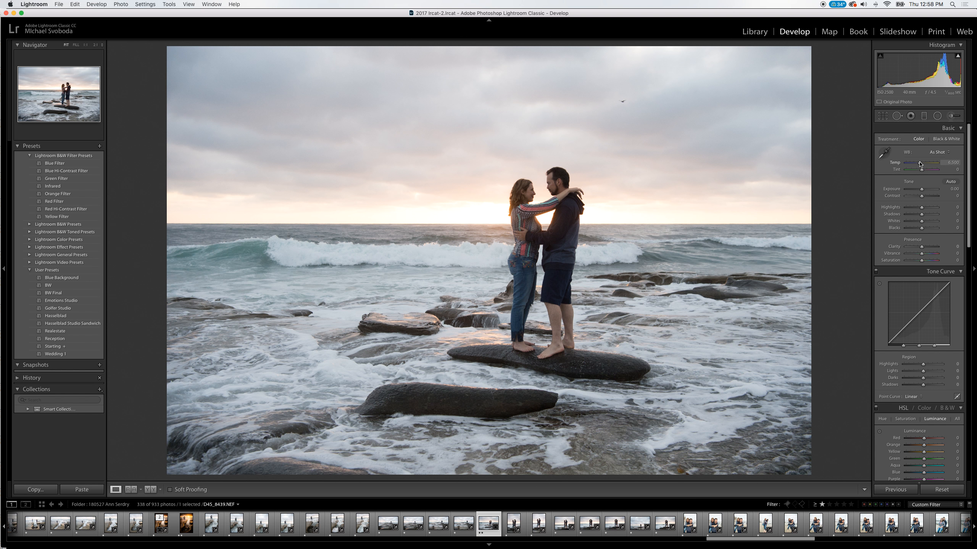
# Warm the white balance with a temperature of 9000 and a tint of +12
pyautogui.click(956, 163)
pyautogui.write('9000')
pyautogui.press('Return')
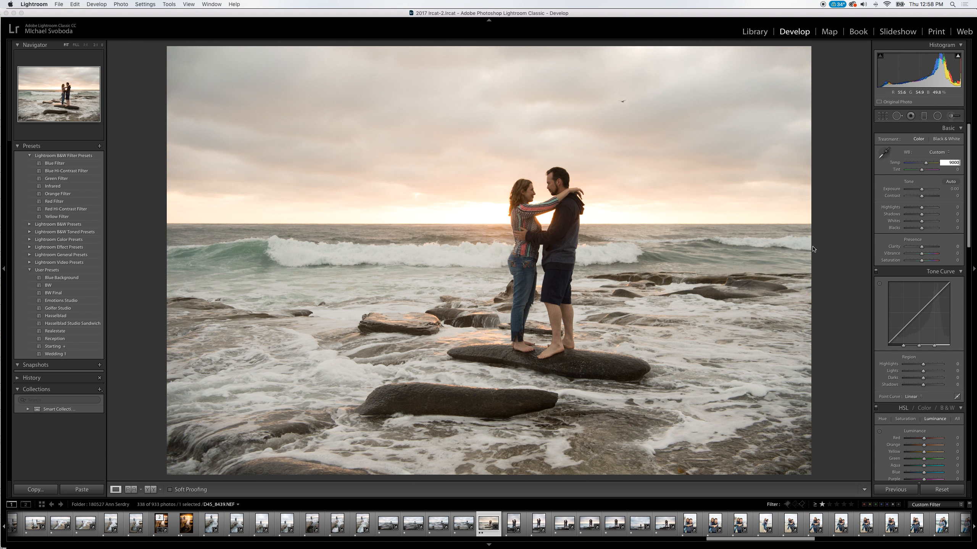
pyautogui.click(956, 168)
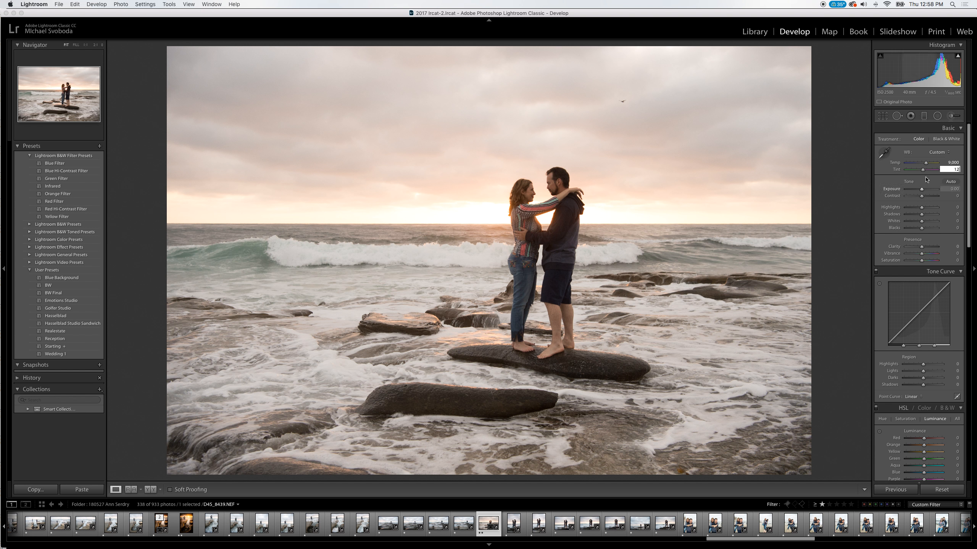
# Raise the photo's exposure to +0.55 and its contrast to +49
pyautogui.moveTo(921, 190); pyautogui.dragTo(927, 190)
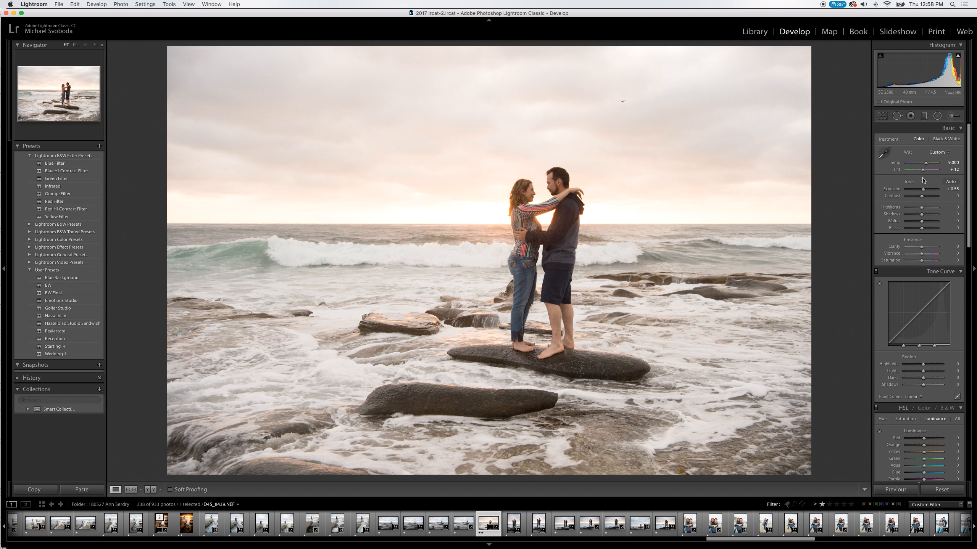
pyautogui.click(926, 196)
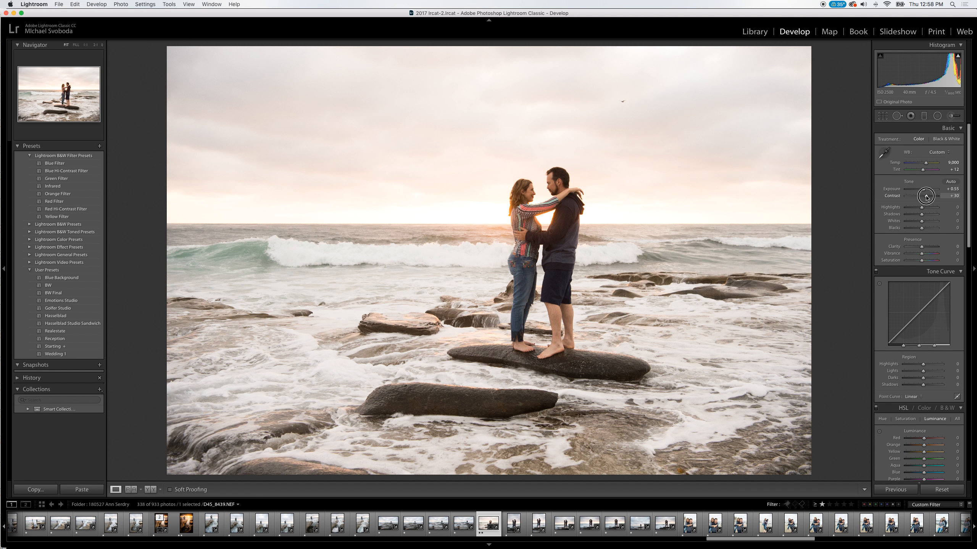
pyautogui.moveTo(926, 197); pyautogui.dragTo(929, 197)
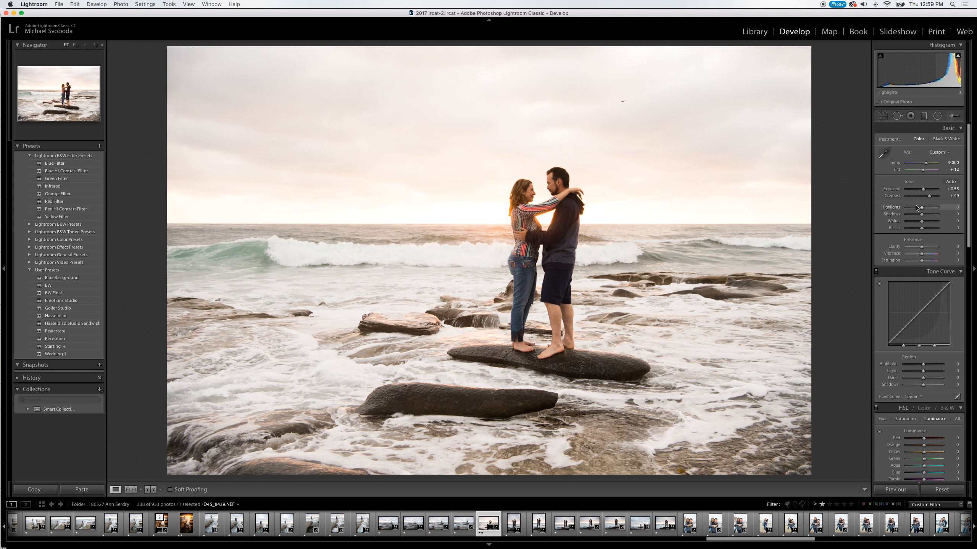
# Reduce the highlights to −42, the whites to −100 and the blacks to −31
pyautogui.moveTo(914, 210); pyautogui.dragTo(914, 210)
pyautogui.moveTo(914, 210); pyautogui.dragTo(915, 209)
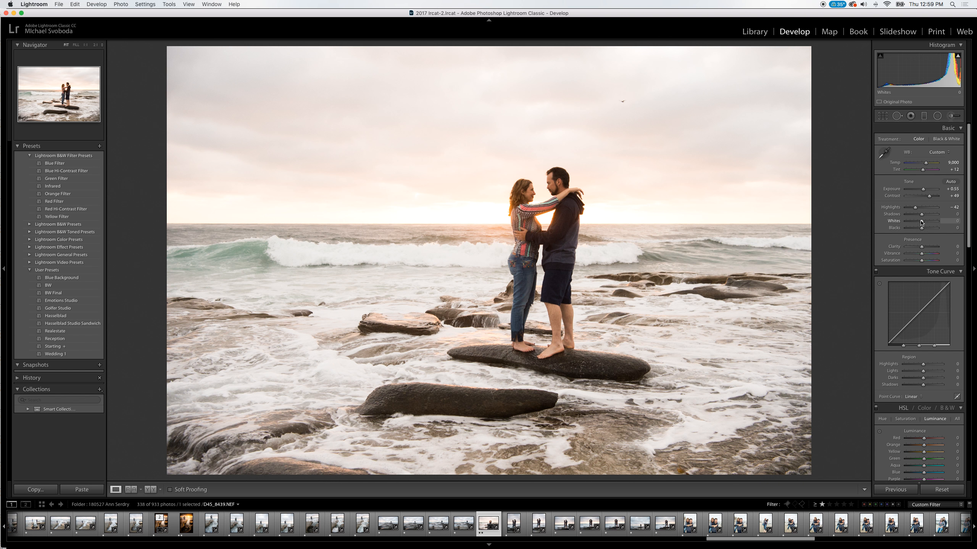
pyautogui.moveTo(922, 222); pyautogui.dragTo(887, 227)
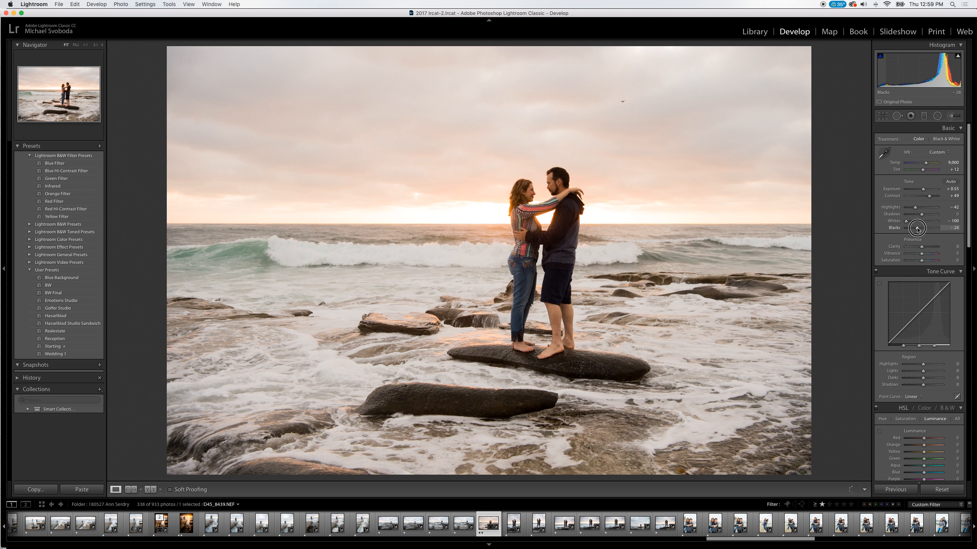
pyautogui.moveTo(918, 228); pyautogui.dragTo(918, 230)
pyautogui.click(917, 229)
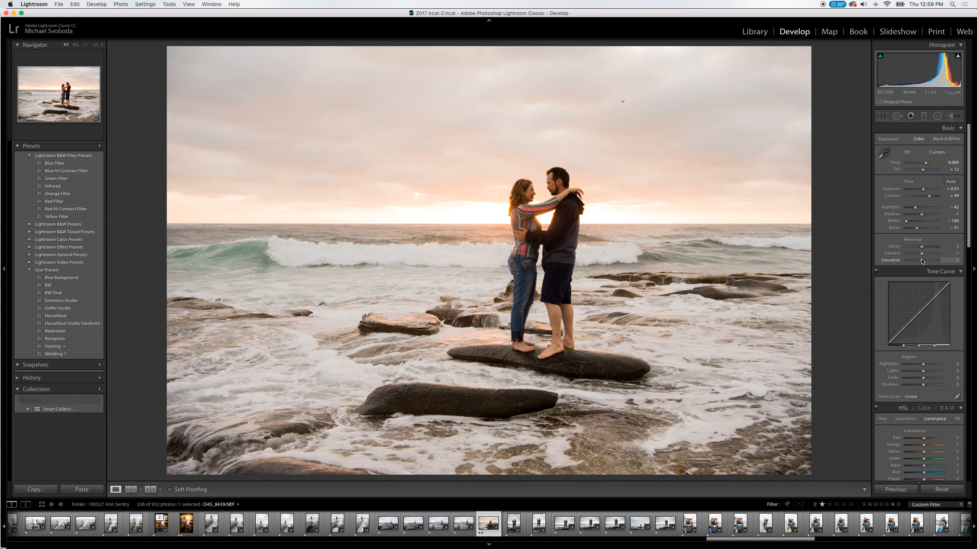
# Boost the photo's colour with vibrance +10 and saturation +26
pyautogui.moveTo(922, 254); pyautogui.dragTo(924, 256)
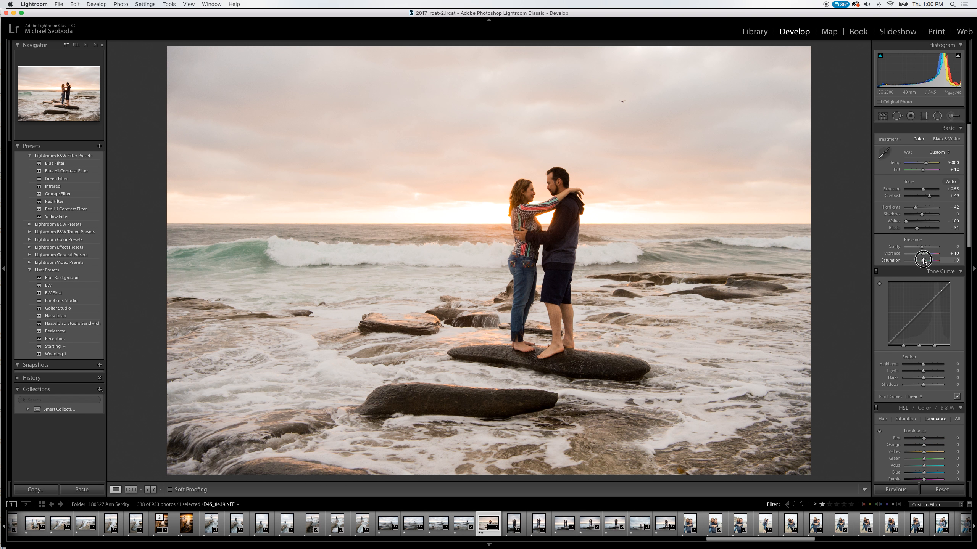
pyautogui.moveTo(923, 261); pyautogui.dragTo(925, 262)
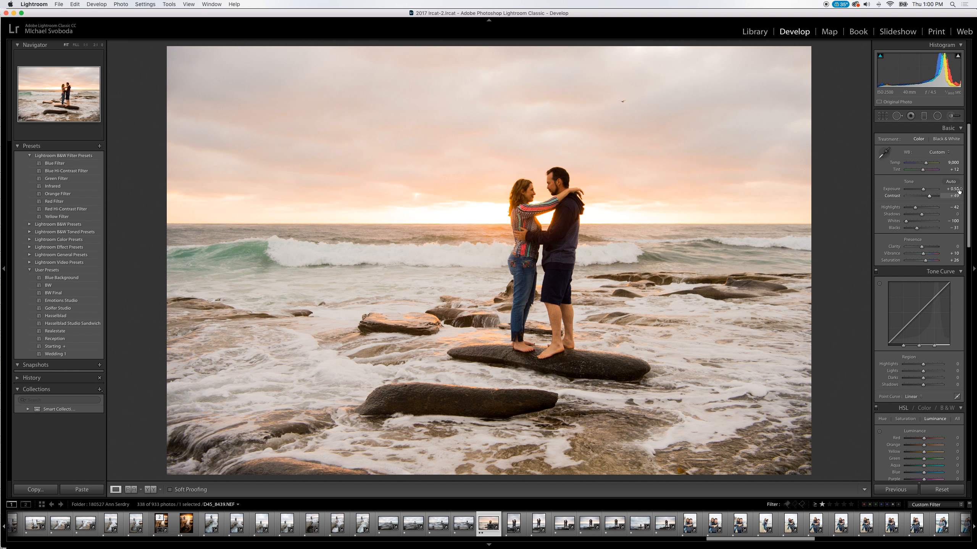
# Set the sharpening amount to 50 and the luminance noise reduction to 25
pyautogui.moveTo(969, 182); pyautogui.dragTo(916, 301)
pyautogui.click(952, 300)
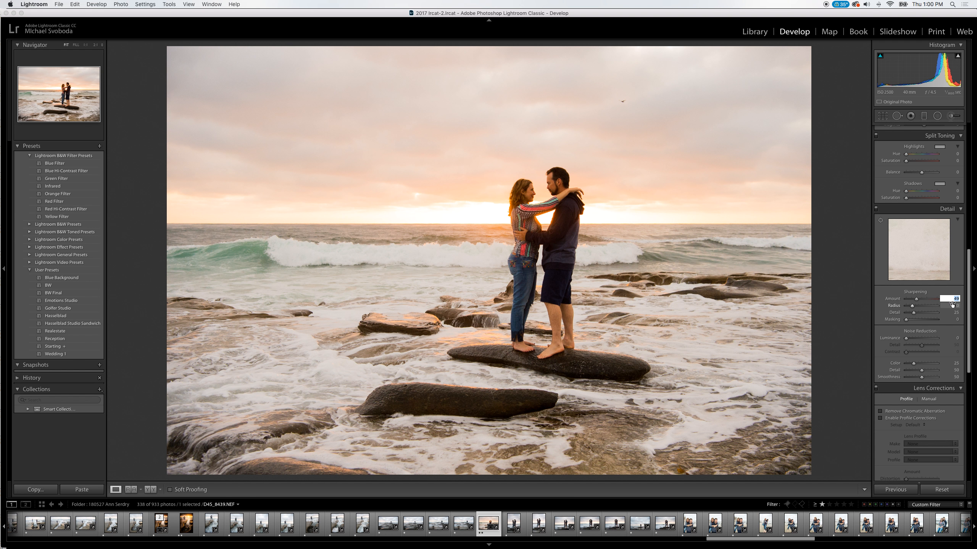
pyautogui.write('50')
pyautogui.click(956, 341)
pyautogui.press('Return')
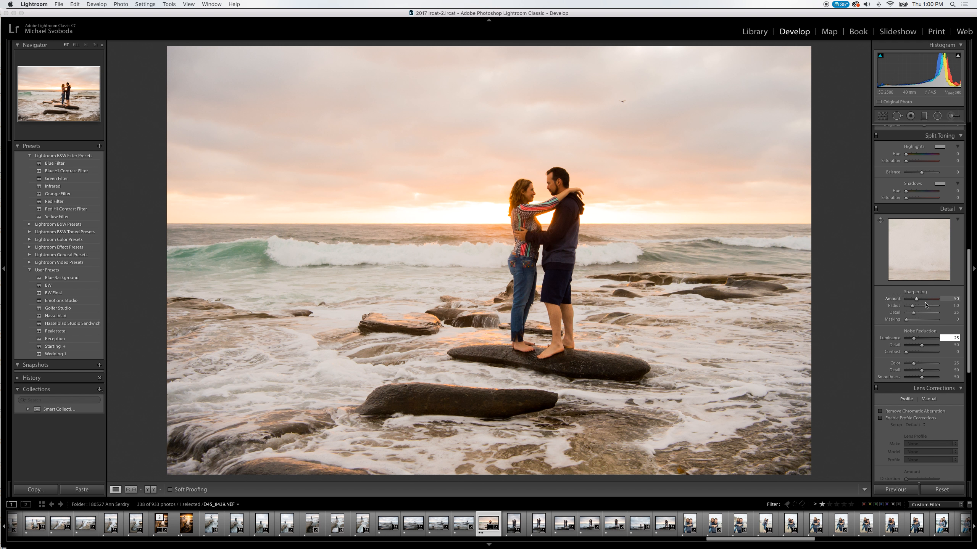
# Enable chromatic aberration removal in the lens corrections and set the manual lens vignetting amount to −1
pyautogui.click(966, 283)
pyautogui.moveTo(966, 283); pyautogui.dragTo(967, 320)
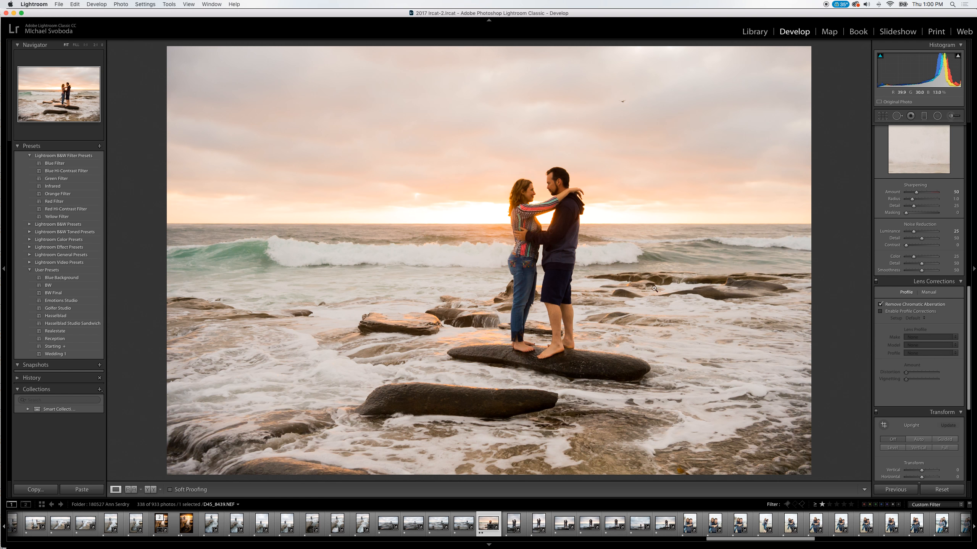
pyautogui.moveTo(967, 300); pyautogui.dragTo(967, 375)
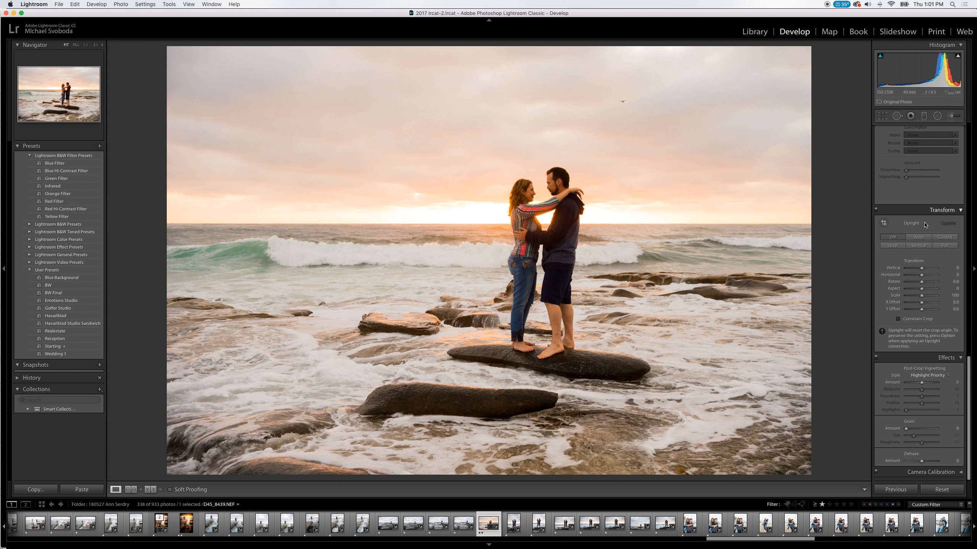
pyautogui.moveTo(968, 364); pyautogui.dragTo(968, 331)
pyautogui.click(928, 189)
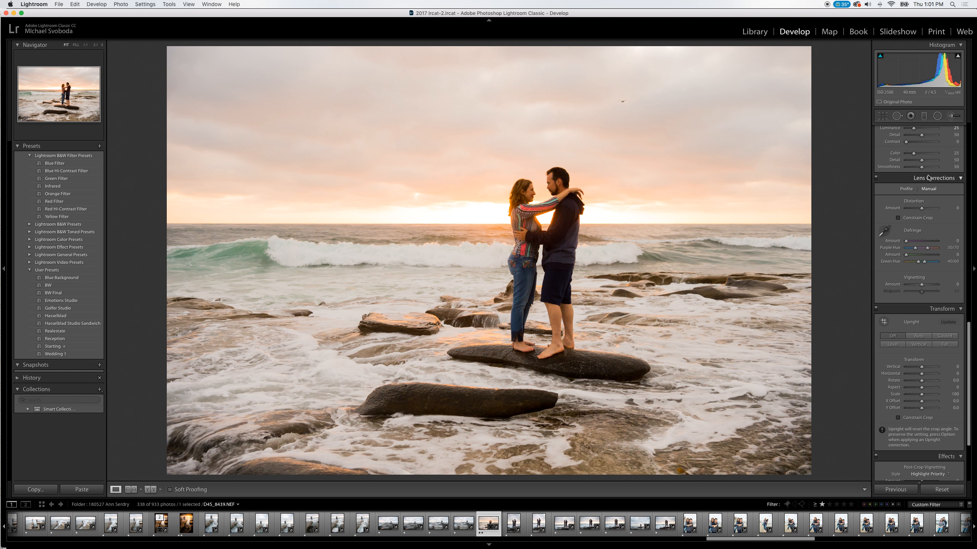
pyautogui.moveTo(913, 286)
pyautogui.mouseDown()
pyautogui.moveTo(904, 289)
pyautogui.moveTo(921, 288)
pyautogui.mouseUp()
pyautogui.scroll(-5, 967, 369)
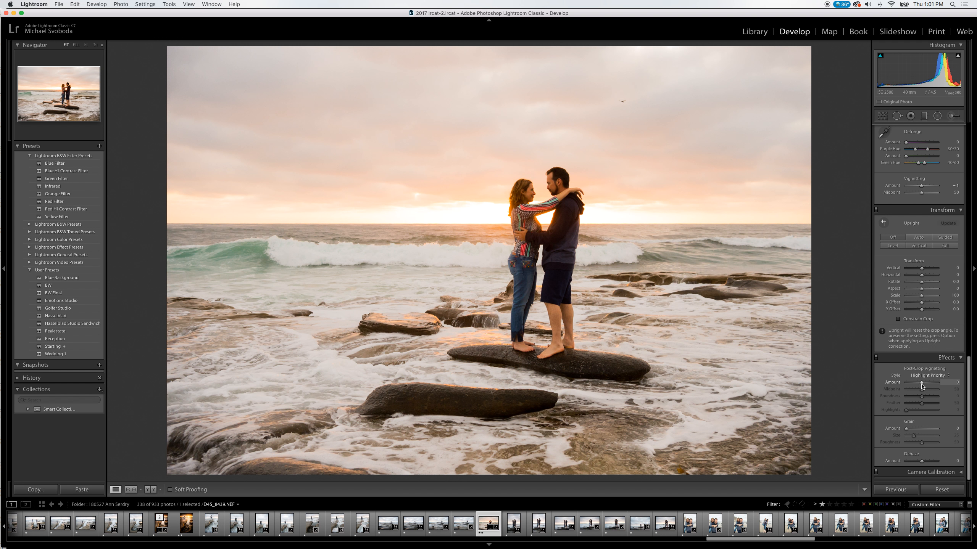
# Apply post-crop vignetting with amount −44, midpoint 19 and highlights 74, and show the original photo for comparison
pyautogui.moveTo(922, 385); pyautogui.dragTo(915, 384)
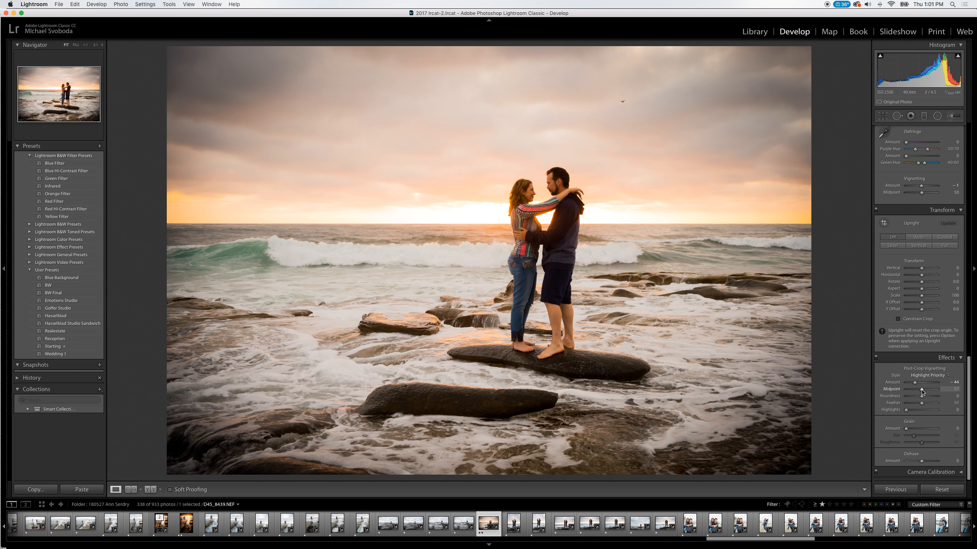
pyautogui.moveTo(922, 390)
pyautogui.mouseDown()
pyautogui.moveTo(898, 392)
pyautogui.moveTo(937, 392)
pyautogui.moveTo(913, 395)
pyautogui.mouseUp()
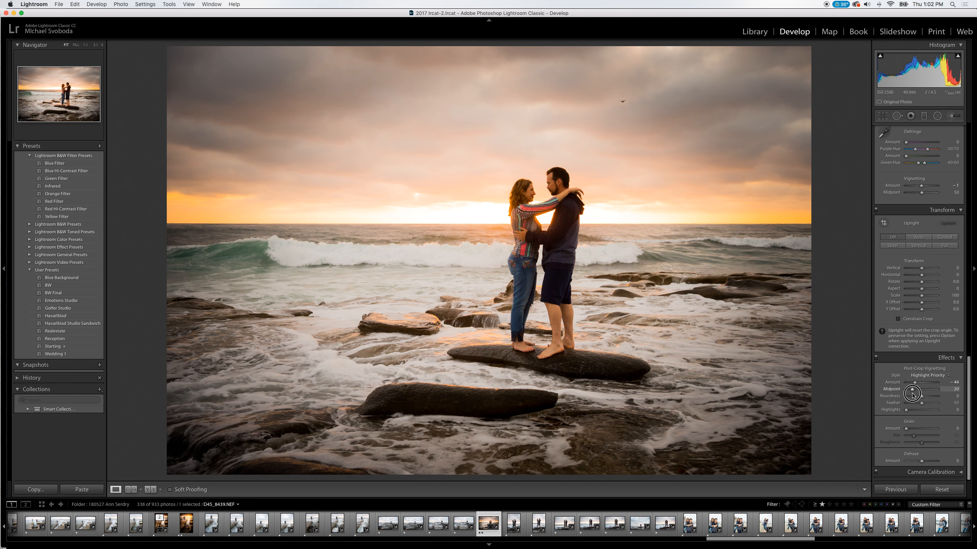
pyautogui.moveTo(912, 395); pyautogui.dragTo(911, 392)
pyautogui.moveTo(906, 410); pyautogui.dragTo(929, 413)
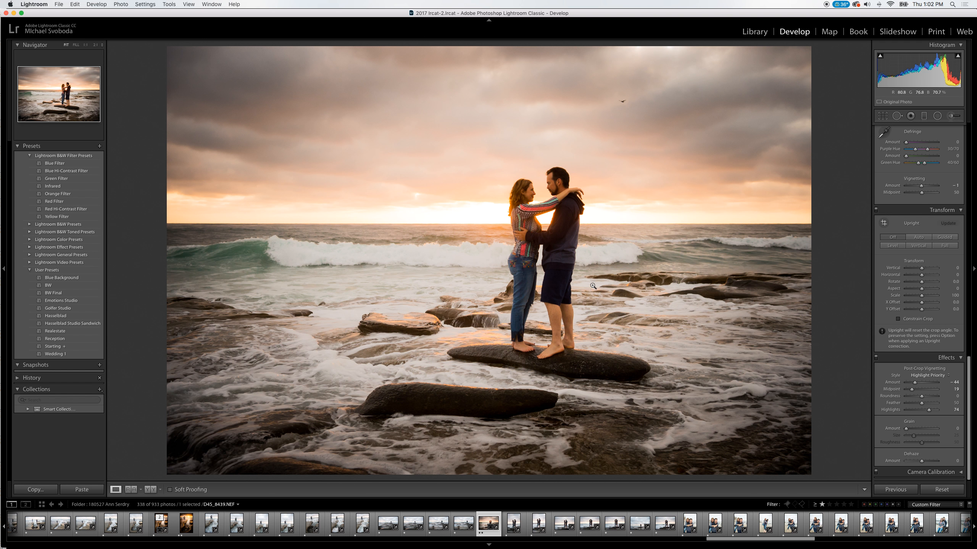
pyautogui.press('\\')
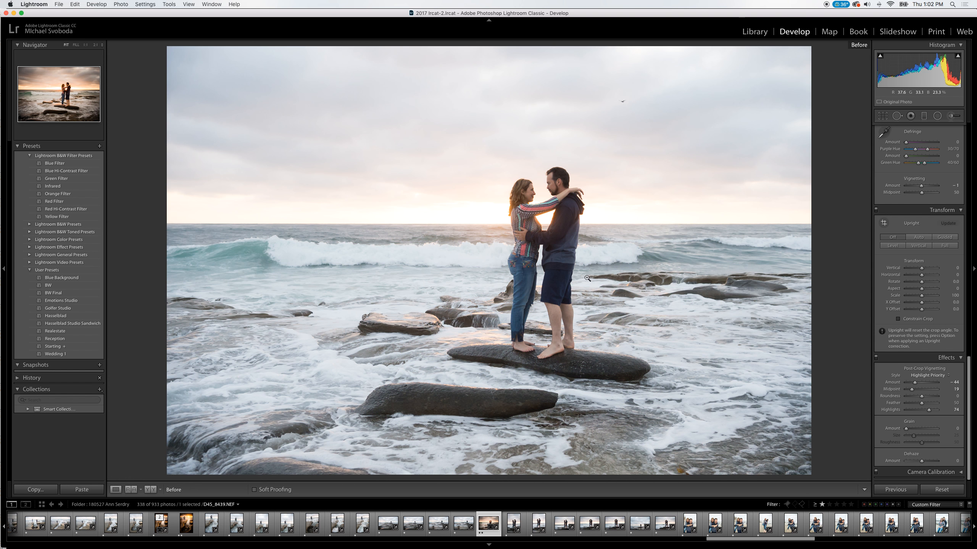
# Return to the edited photo and set up a graduated filter with exposure −0.58, contrast 21, highlights 72, shadows −52 and dehaze 27
pyautogui.press('\\')
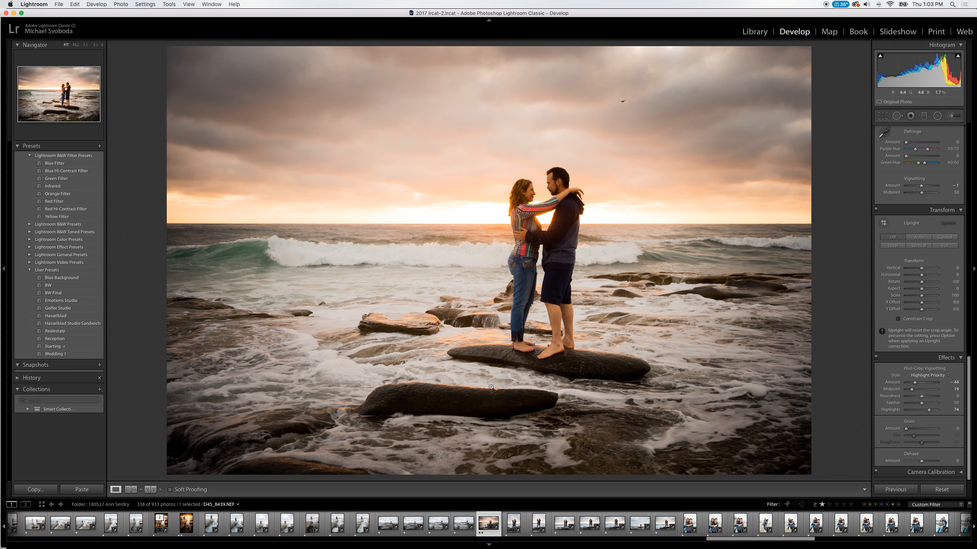
pyautogui.click(925, 116)
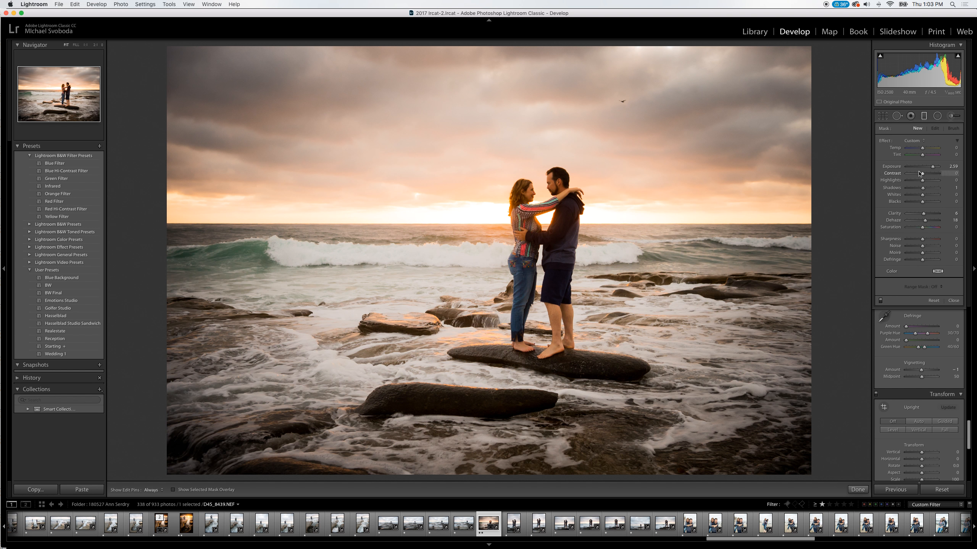
pyautogui.click(923, 117)
pyautogui.click(924, 116)
pyautogui.moveTo(923, 167); pyautogui.dragTo(920, 168)
pyautogui.moveTo(922, 174); pyautogui.dragTo(927, 177)
pyautogui.moveTo(934, 184); pyautogui.dragTo(935, 184)
pyautogui.moveTo(923, 188); pyautogui.dragTo(914, 188)
pyautogui.moveTo(925, 221); pyautogui.dragTo(926, 222)
pyautogui.moveTo(925, 221); pyautogui.dragTo(927, 222)
# Lay the graduated filter over the sky, then tilt it slightly, widen its transition and shift it up above the couple's heads
pyautogui.moveTo(533, 117); pyautogui.dragTo(553, 187)
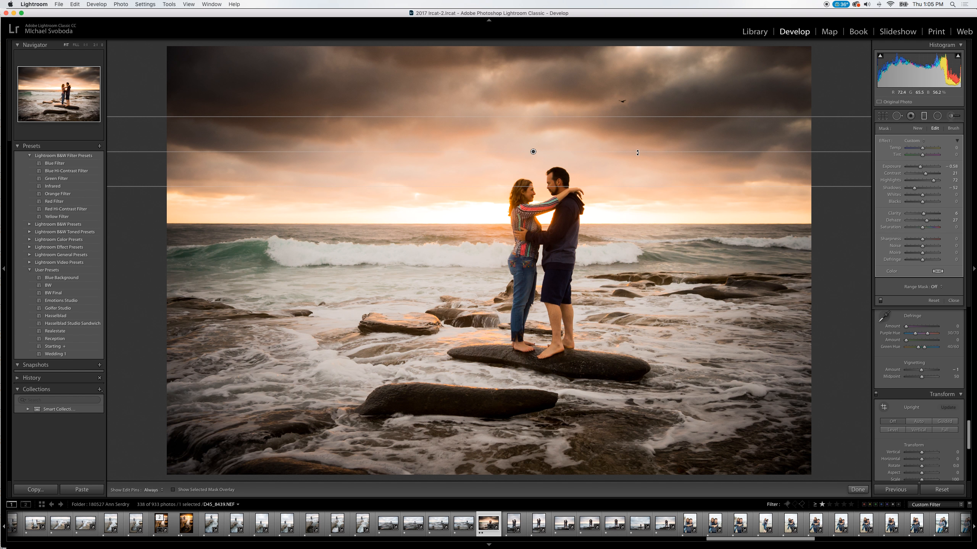
pyautogui.moveTo(663, 153)
pyautogui.mouseDown()
pyautogui.moveTo(654, 124)
pyautogui.moveTo(659, 169)
pyautogui.moveTo(652, 139)
pyautogui.moveTo(658, 155)
pyautogui.mouseUp()
pyautogui.moveTo(630, 119); pyautogui.dragTo(635, 84)
pyautogui.moveTo(534, 135); pyautogui.dragTo(535, 143)
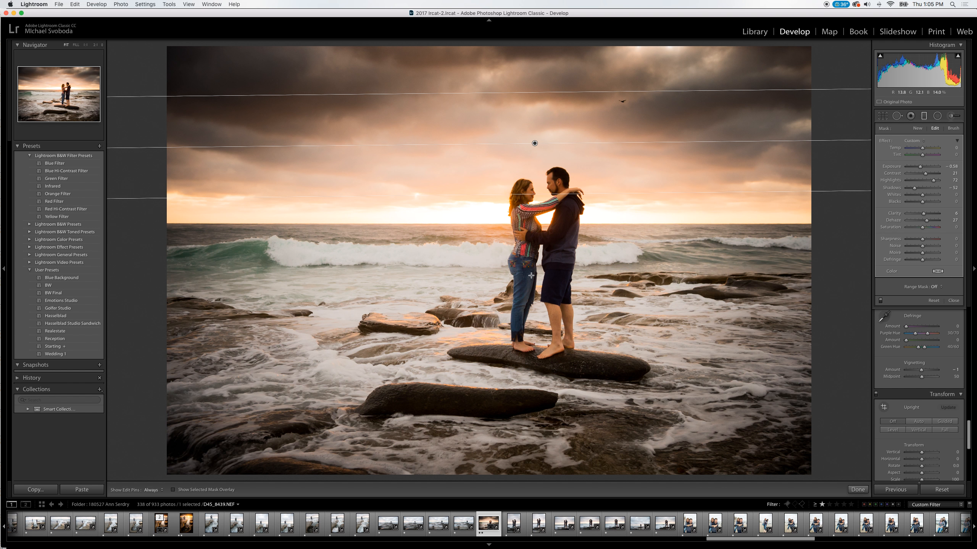
# Add a second, level graduated filter from the photo's lower edge up to the couple's feet, with highlights, shadows and whites at 100
pyautogui.click(918, 129)
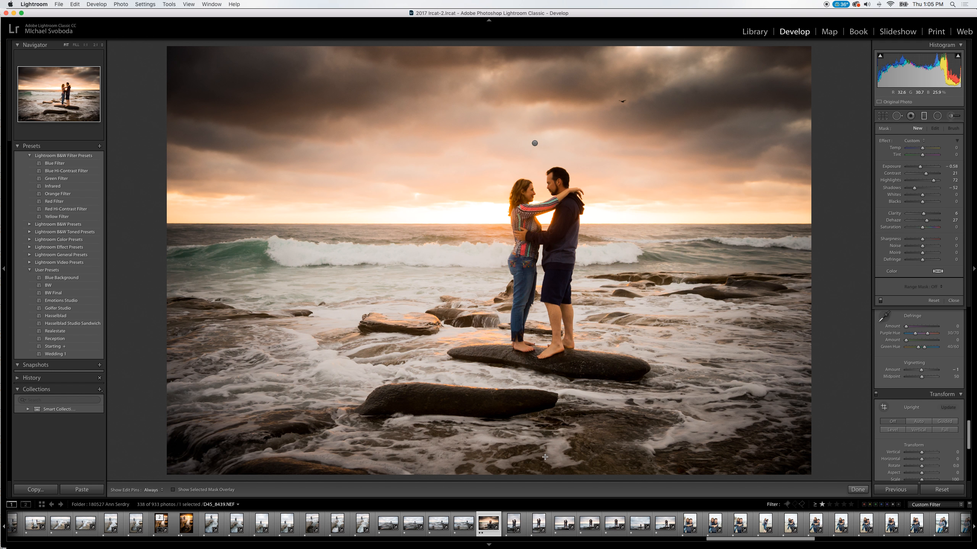
pyautogui.press('shift')
pyautogui.moveTo(529, 470); pyautogui.dragTo(529, 337)
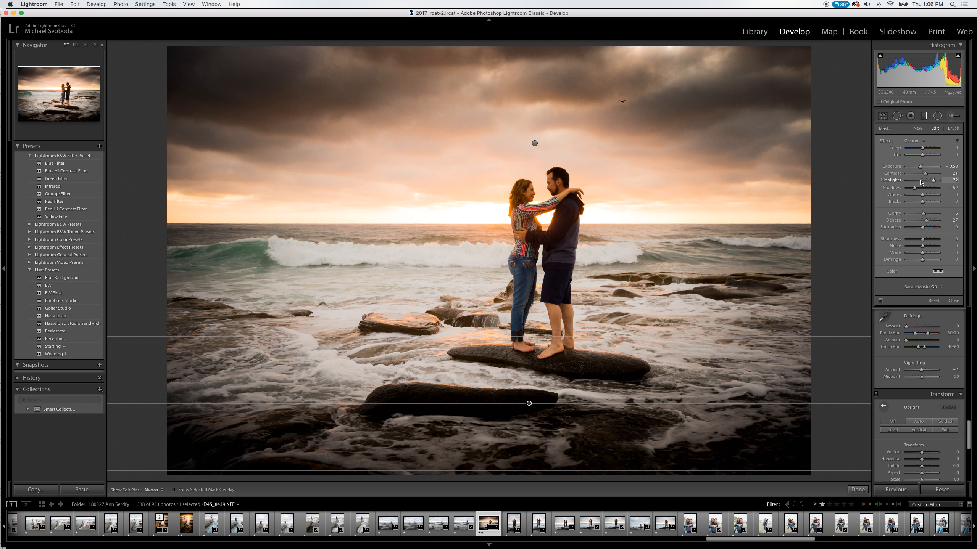
pyautogui.moveTo(923, 180)
pyautogui.mouseDown()
pyautogui.moveTo(899, 181)
pyautogui.moveTo(962, 187)
pyautogui.moveTo(903, 188)
pyautogui.moveTo(933, 192)
pyautogui.mouseUp()
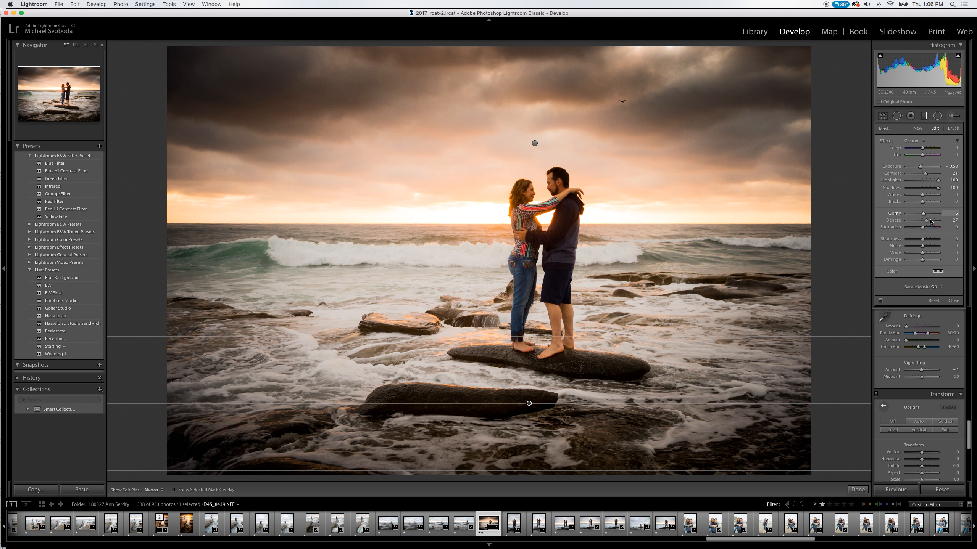
pyautogui.moveTo(922, 194); pyautogui.dragTo(961, 199)
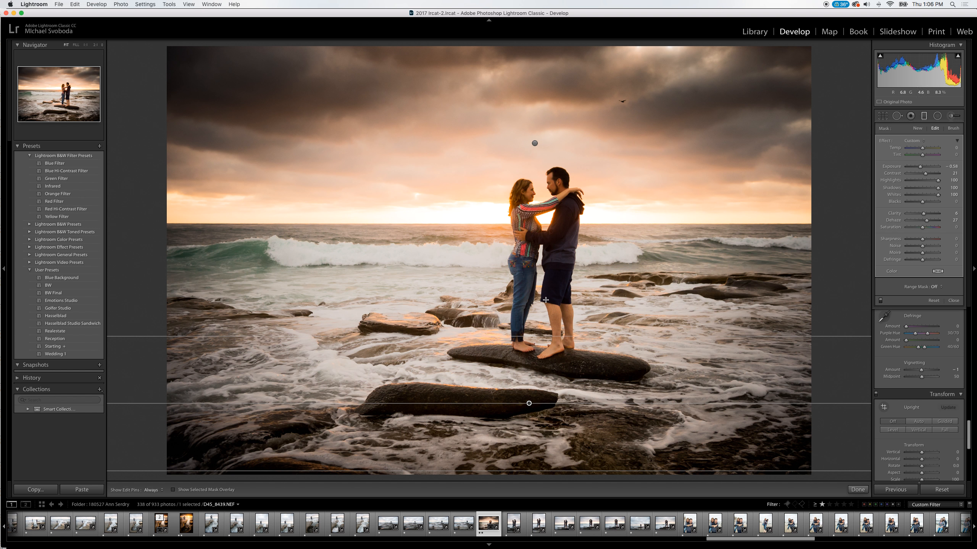
pyautogui.moveTo(534, 336); pyautogui.dragTo(534, 346)
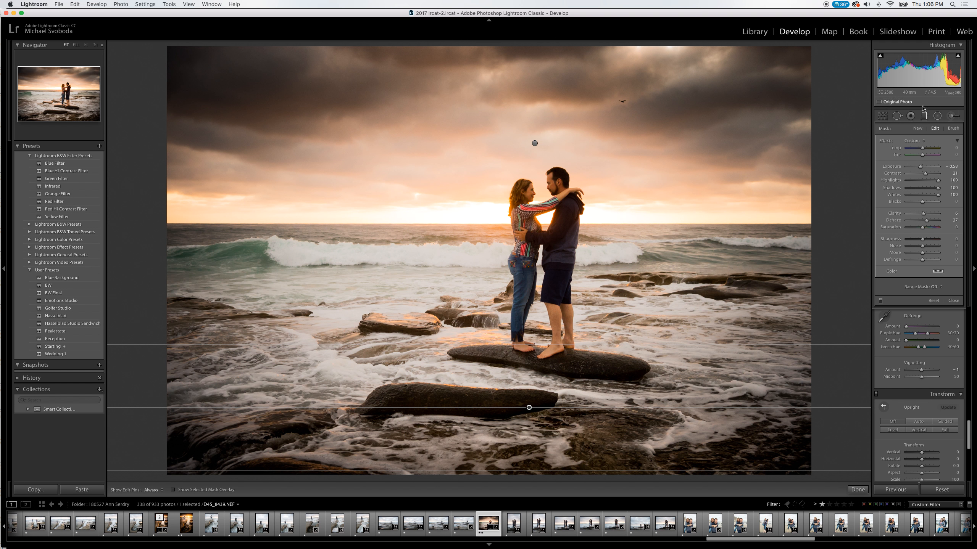
# Set up an adjustment brush from the Exposure preset with exposure 0.44, shadows 38 and clarity −1
pyautogui.click(952, 116)
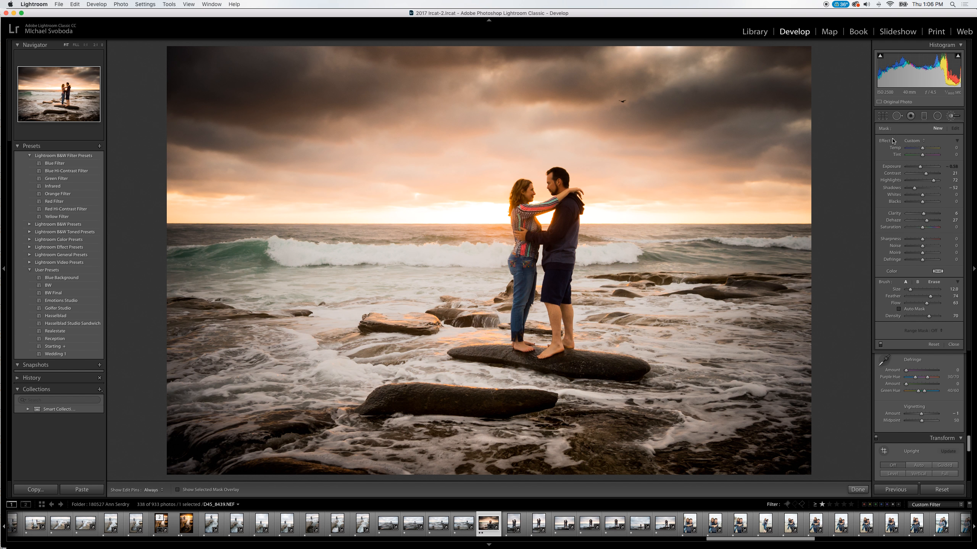
pyautogui.click(911, 141)
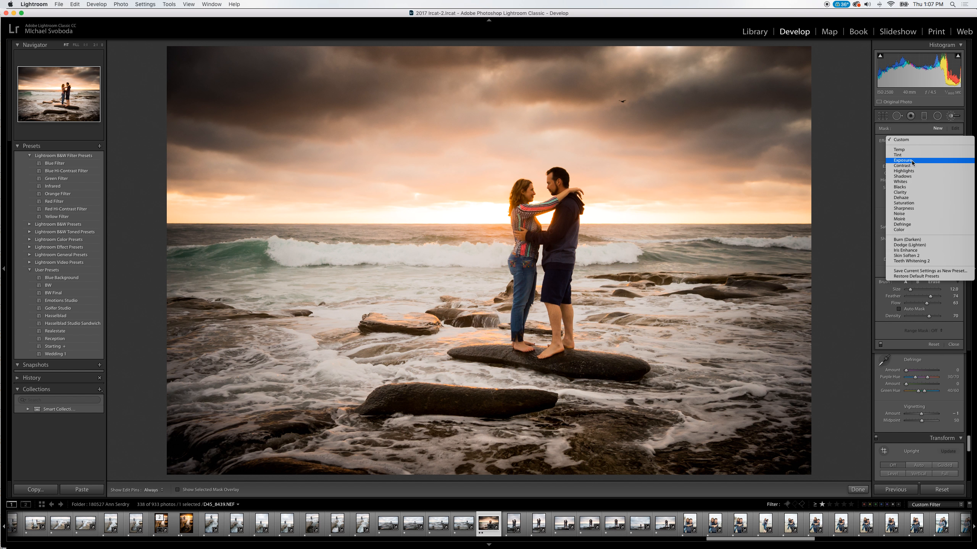
pyautogui.click(911, 161)
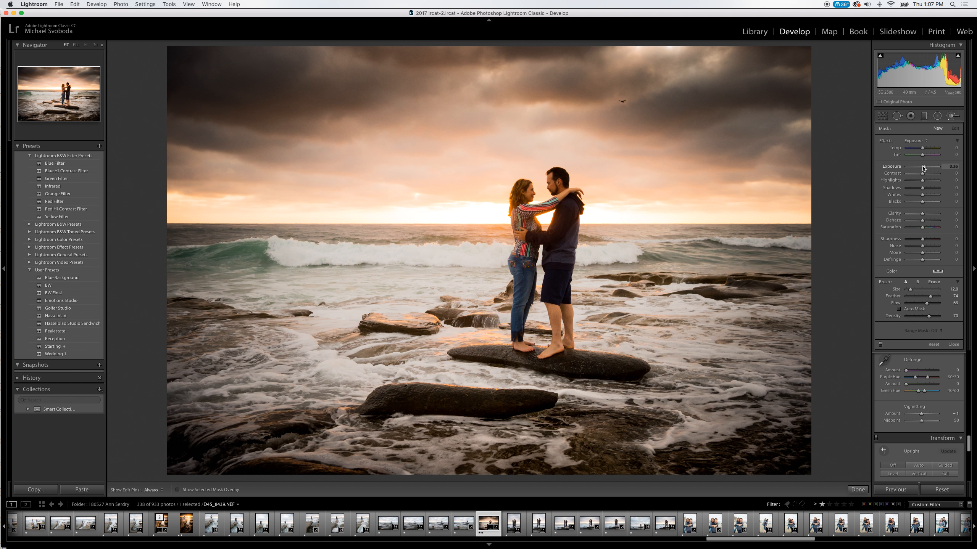
pyautogui.moveTo(923, 167); pyautogui.dragTo(923, 168)
pyautogui.click(928, 189)
pyautogui.moveTo(929, 189); pyautogui.dragTo(927, 188)
pyautogui.click(918, 216)
pyautogui.moveTo(918, 215); pyautogui.dragTo(922, 214)
# Enlarge the brush to size 22 and paint the brightening over the couple, with the edit pins hidden to check the effect
pyautogui.scroll(1, 555, 225)
pyautogui.scroll(9, 555, 208)
pyautogui.press('h')
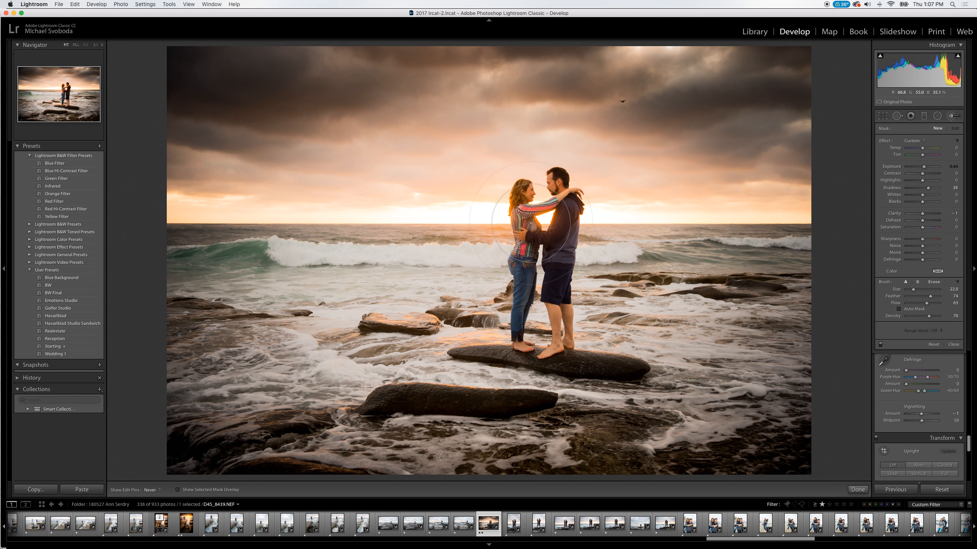
pyautogui.moveTo(566, 310)
pyautogui.mouseDown()
pyautogui.moveTo(524, 348)
pyautogui.moveTo(529, 209)
pyautogui.moveTo(564, 191)
pyautogui.mouseUp()
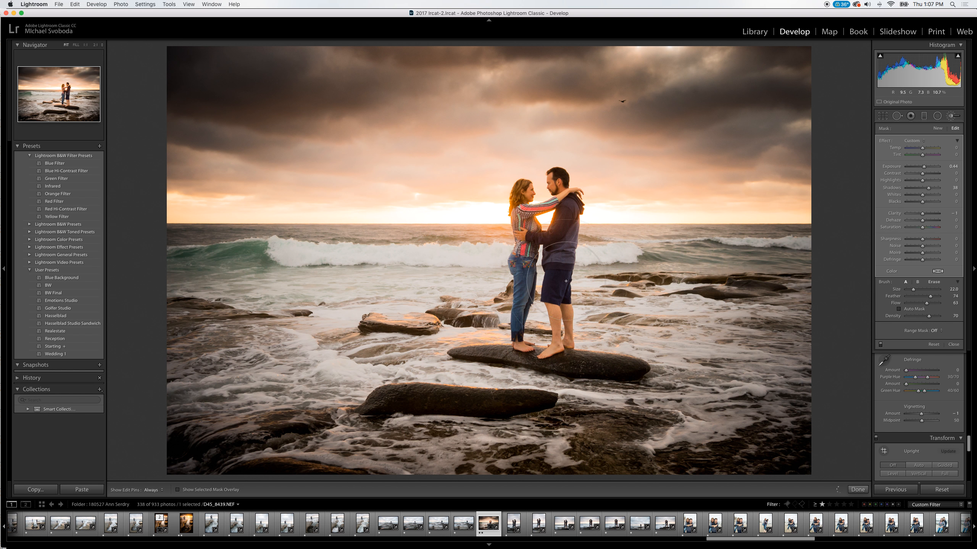
pyautogui.press('h')
pyautogui.press('h')
pyautogui.press('h')
pyautogui.press('h')
# Start a new adjustment brush with clarity −52, raised dehaze, size 18, and feather, flow and density at 100
pyautogui.click(949, 116)
pyautogui.click(950, 116)
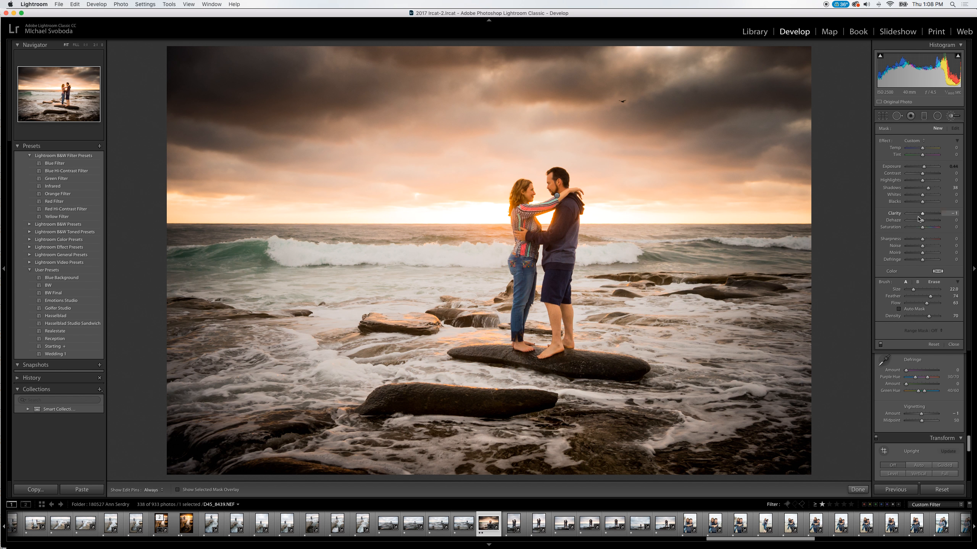
pyautogui.moveTo(922, 214); pyautogui.dragTo(917, 218)
pyautogui.moveTo(932, 223); pyautogui.dragTo(930, 222)
pyautogui.scroll(-4, 784, 293)
pyautogui.press('h')
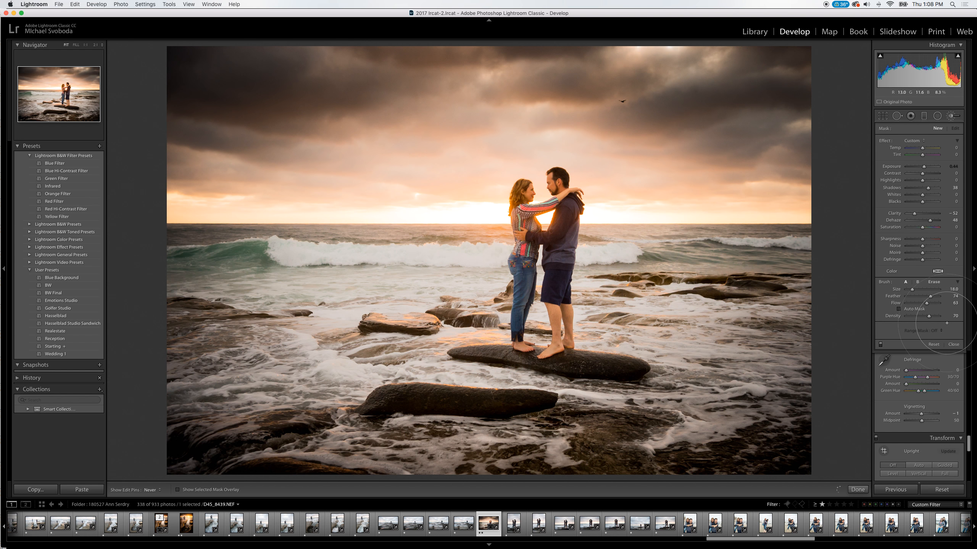
pyautogui.press('h')
pyautogui.moveTo(929, 316)
pyautogui.mouseDown()
pyautogui.moveTo(940, 318)
pyautogui.moveTo(939, 303)
pyautogui.mouseUp()
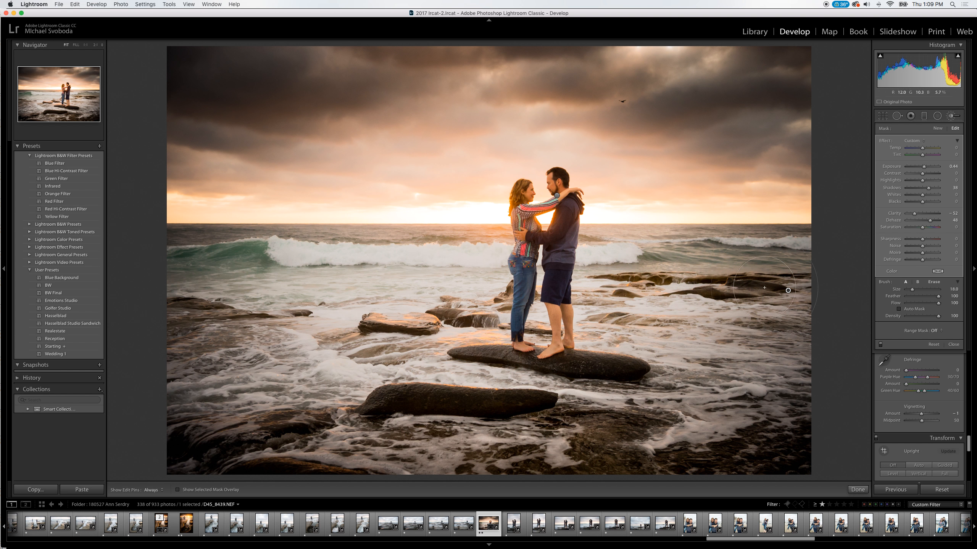
# Paint the brush adjustment over the rocks and the surrounding water across the foreground
pyautogui.press('h')
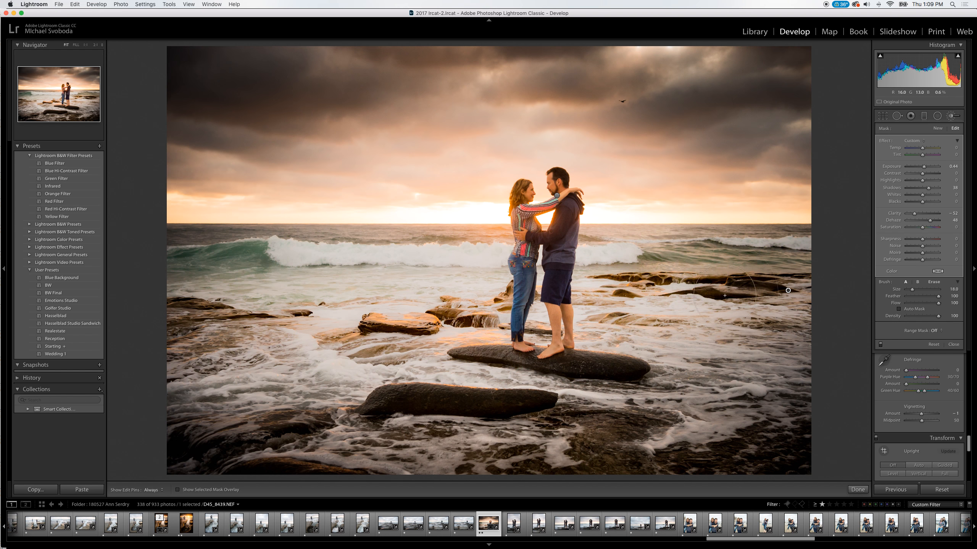
pyautogui.moveTo(763, 316)
pyautogui.mouseDown()
pyautogui.moveTo(794, 343)
pyautogui.moveTo(631, 378)
pyautogui.moveTo(510, 375)
pyautogui.moveTo(479, 388)
pyautogui.moveTo(467, 367)
pyautogui.moveTo(449, 388)
pyautogui.moveTo(209, 390)
pyautogui.moveTo(150, 410)
pyautogui.mouseUp()
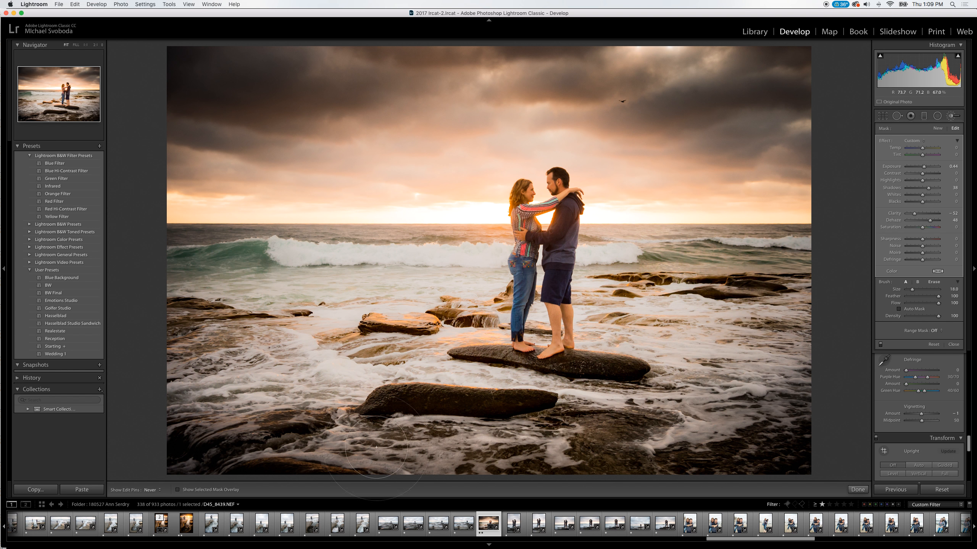
pyautogui.press('h')
pyautogui.press('h')
pyautogui.moveTo(325, 443)
pyautogui.mouseDown()
pyautogui.moveTo(625, 458)
pyautogui.moveTo(686, 450)
pyautogui.moveTo(723, 439)
pyautogui.moveTo(691, 401)
pyautogui.moveTo(808, 408)
pyautogui.moveTo(784, 404)
pyautogui.moveTo(819, 338)
pyautogui.moveTo(808, 316)
pyautogui.mouseUp()
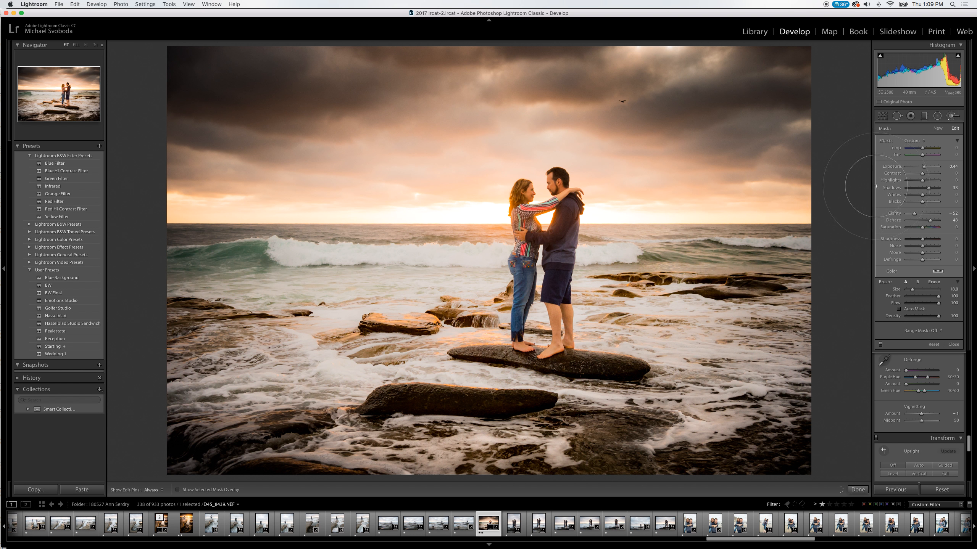
# Set the foreground brush adjustment to clarity −14 and dehaze 39, and close the adjustment brush
pyautogui.press('h')
pyautogui.click(923, 215)
pyautogui.moveTo(922, 214)
pyautogui.mouseDown()
pyautogui.moveTo(885, 216)
pyautogui.moveTo(964, 220)
pyautogui.moveTo(920, 214)
pyautogui.moveTo(923, 222)
pyautogui.moveTo(881, 226)
pyautogui.moveTo(959, 222)
pyautogui.moveTo(929, 226)
pyautogui.mouseUp()
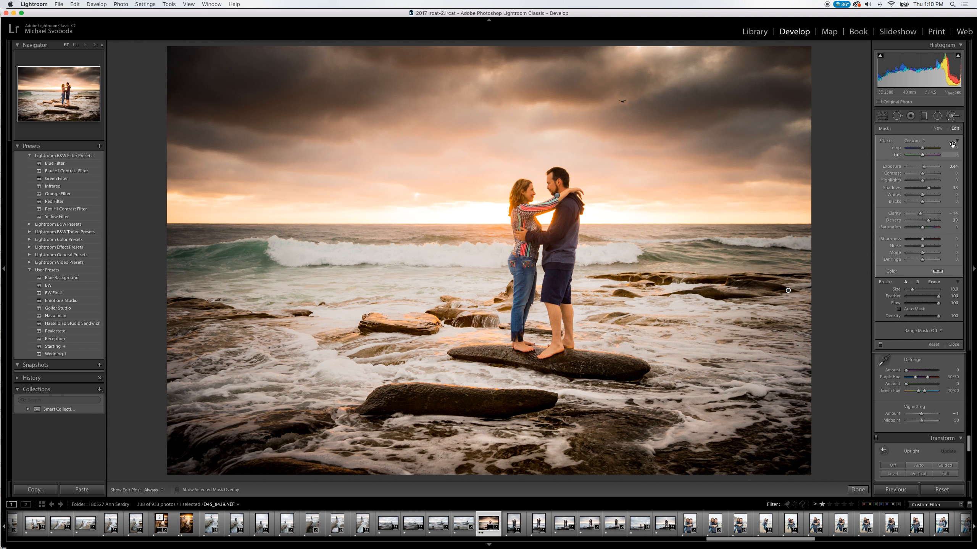
pyautogui.click(950, 117)
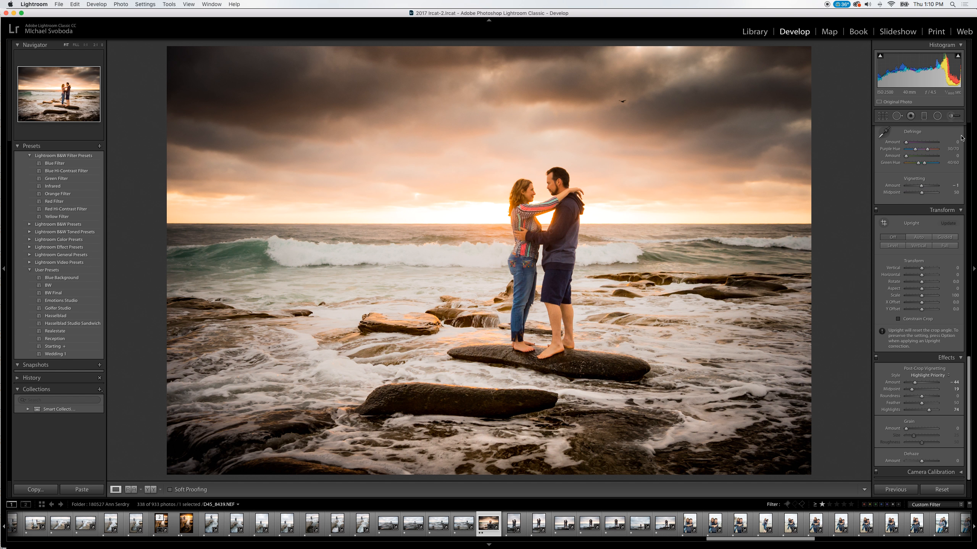
# Set the HSL luminance of the yellows to −62 and of the greens to +69
pyautogui.moveTo(971, 349); pyautogui.dragTo(974, 198)
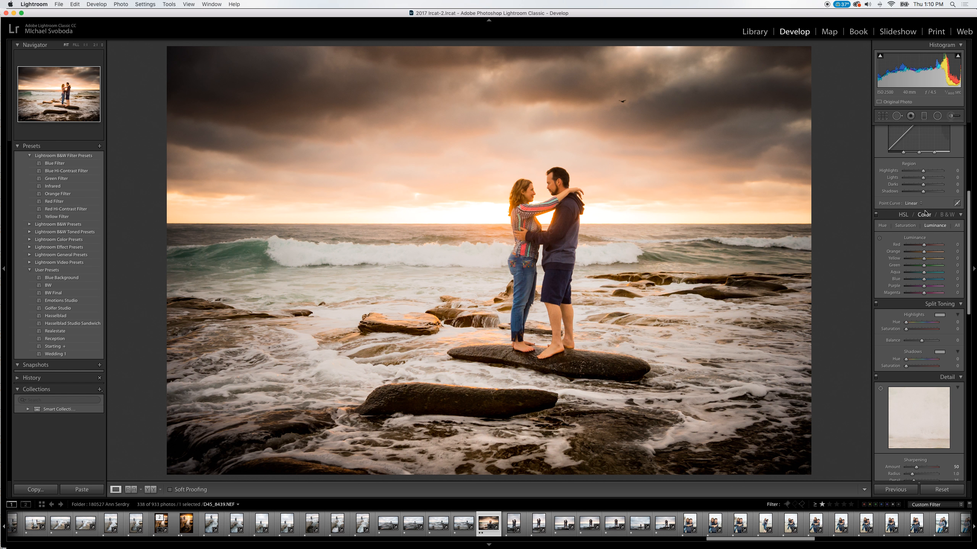
pyautogui.click(901, 217)
pyautogui.click(910, 219)
pyautogui.scroll(-2, 946, 210)
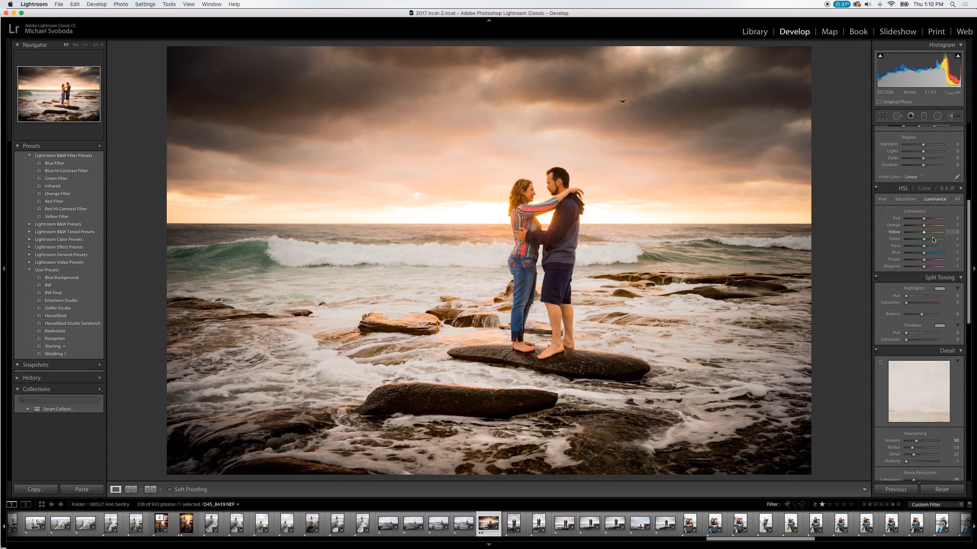
pyautogui.click(936, 200)
pyautogui.click(937, 200)
pyautogui.moveTo(924, 234)
pyautogui.mouseDown()
pyautogui.moveTo(888, 235)
pyautogui.moveTo(915, 241)
pyautogui.mouseUp()
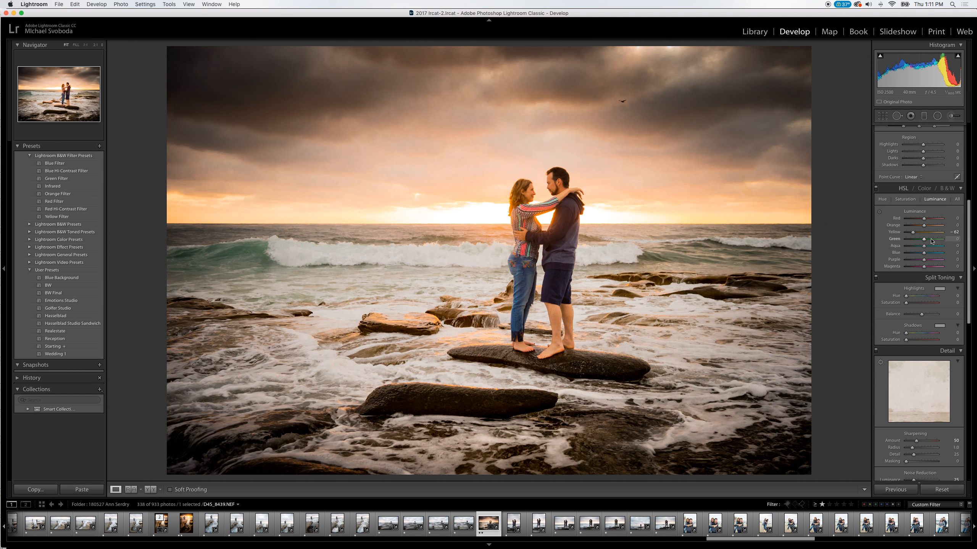
pyautogui.moveTo(931, 241)
pyautogui.mouseDown()
pyautogui.moveTo(944, 241)
pyautogui.moveTo(936, 242)
pyautogui.mouseUp()
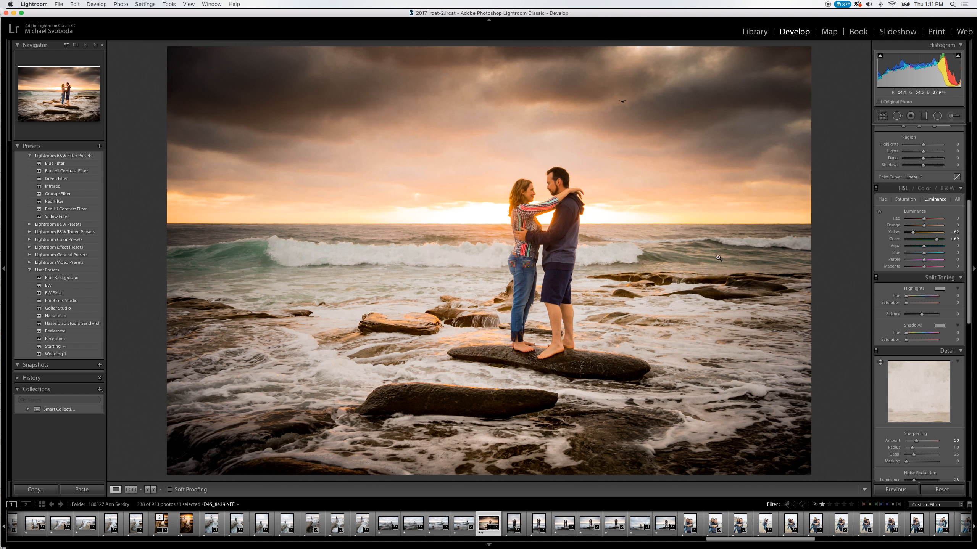
# Raise the HSL saturation of the greens to +48 to enrich the wave
pyautogui.click(906, 200)
pyautogui.moveTo(924, 240); pyautogui.dragTo(952, 240)
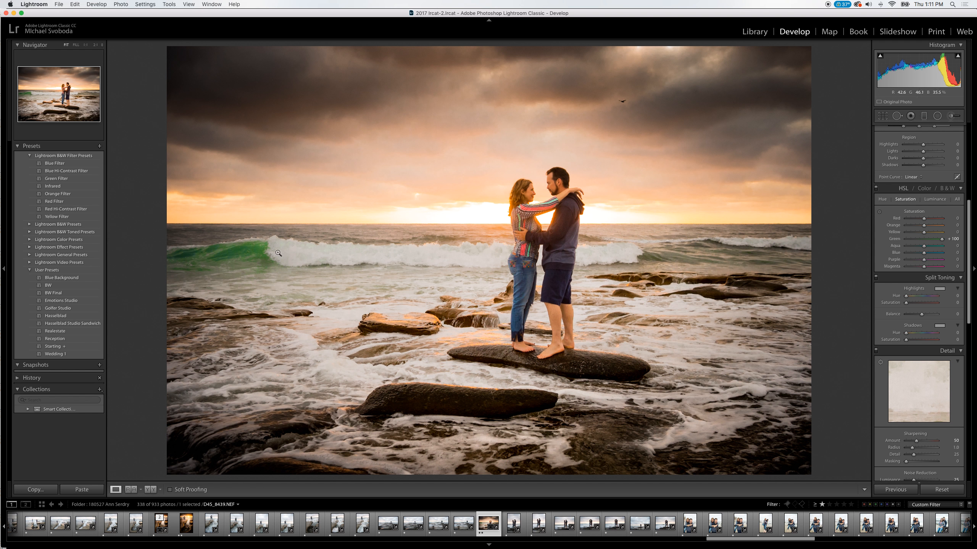
pyautogui.moveTo(941, 239); pyautogui.dragTo(932, 239)
# Set up a new adjustment brush from the Exposure preset with exposure 4.00 and a warm orange colour tint
pyautogui.click(951, 115)
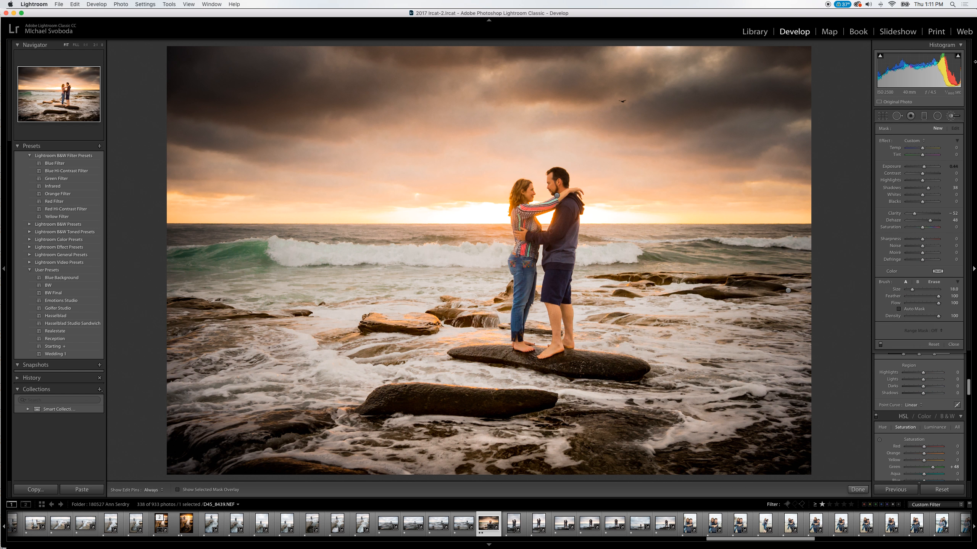
pyautogui.click(913, 141)
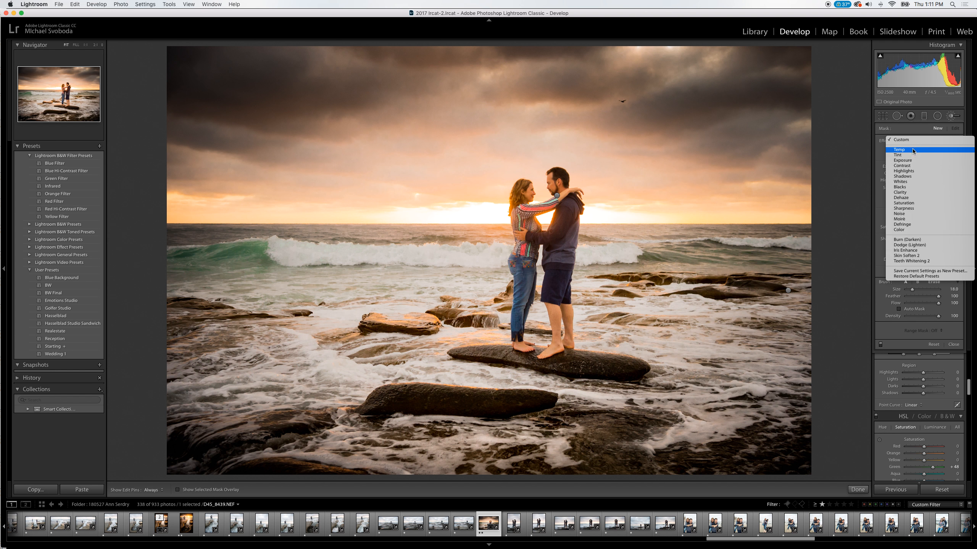
pyautogui.click(906, 155)
pyautogui.moveTo(924, 167); pyautogui.dragTo(948, 167)
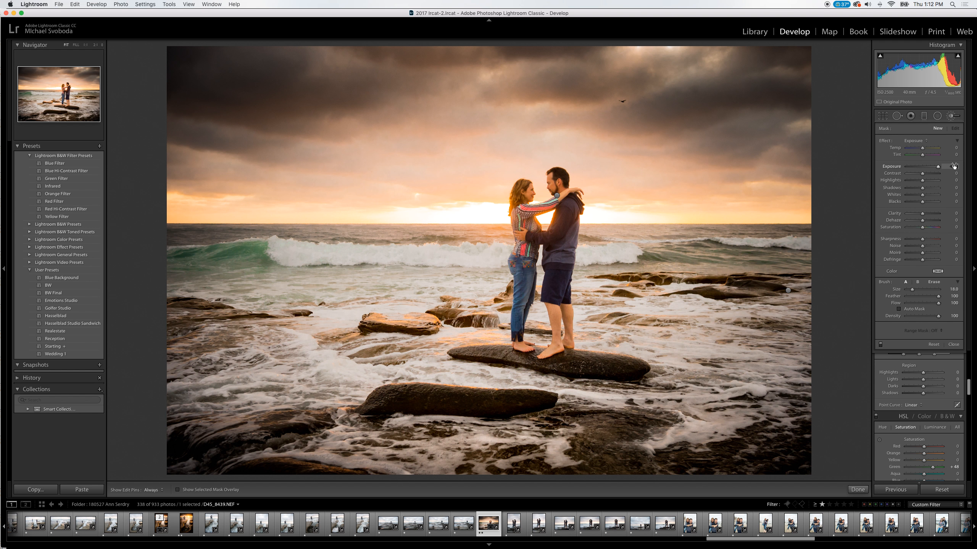
pyautogui.click(938, 271)
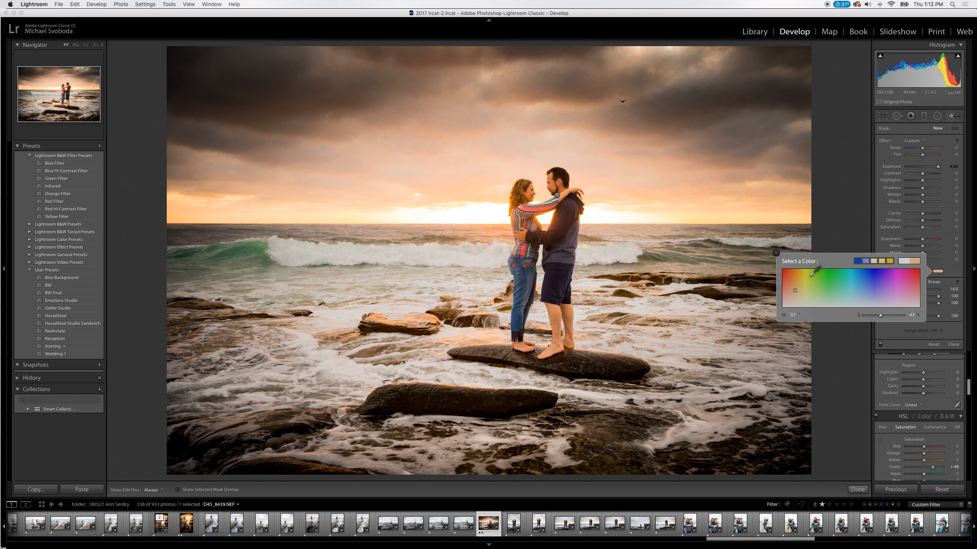
pyautogui.click(795, 286)
pyautogui.click(772, 288)
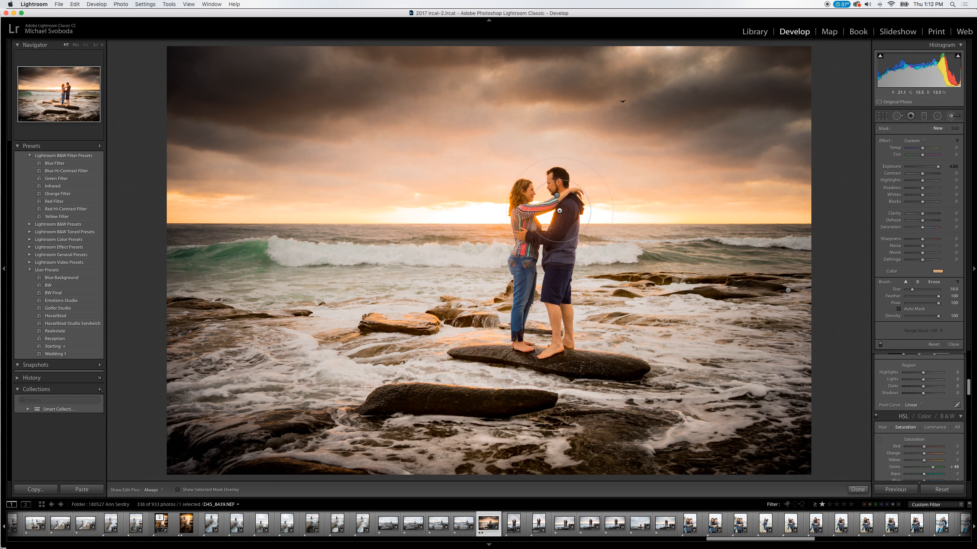
# Shrink the brush to about size 7 and paint a warm sun glow in the gap between the couple's faces and arms
pyautogui.press('[')
pyautogui.press('[')
pyautogui.press('[')
pyautogui.press('[')
pyautogui.press('[')
pyautogui.press('[')
pyautogui.press('[')
pyautogui.press('[')
pyautogui.press('[')
pyautogui.press('[')
pyautogui.press('[')
pyautogui.moveTo(545, 219); pyautogui.dragTo(542, 195)
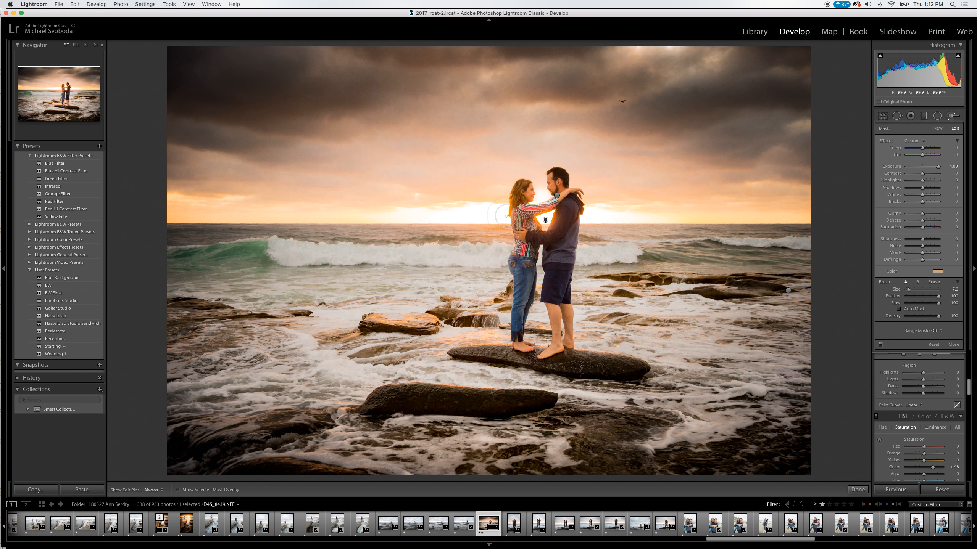
pyautogui.press(']')
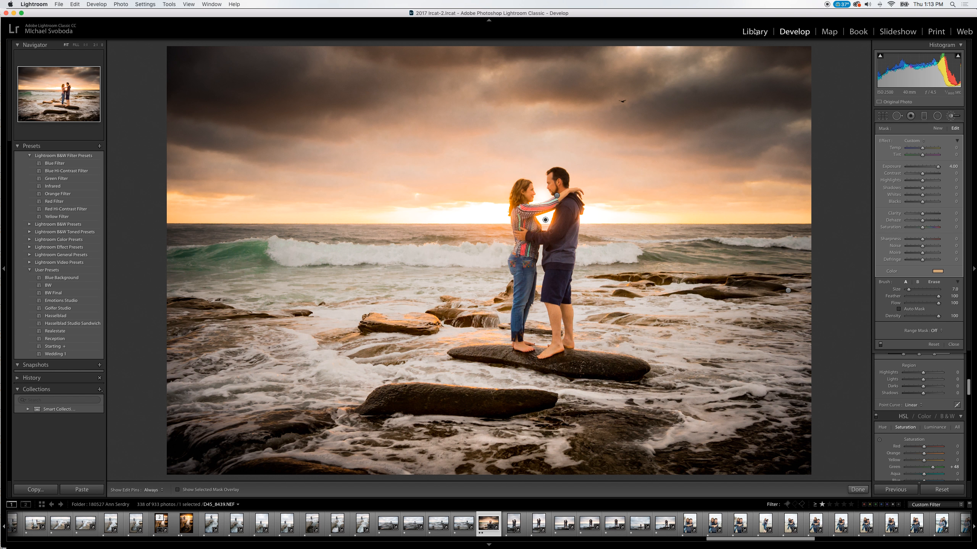
# Close the adjustment brush and compare the original and edited photo side by side
pyautogui.click(947, 116)
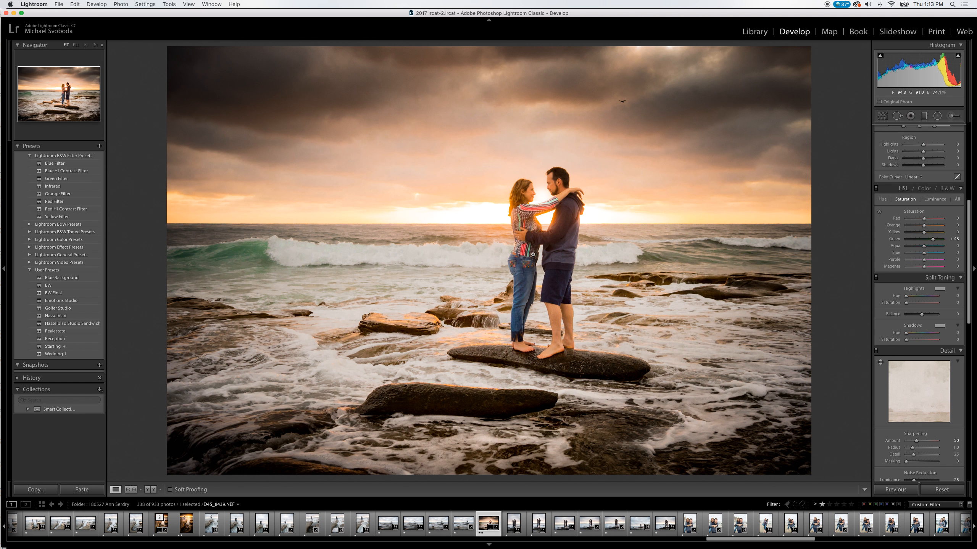
pyautogui.click(150, 489)
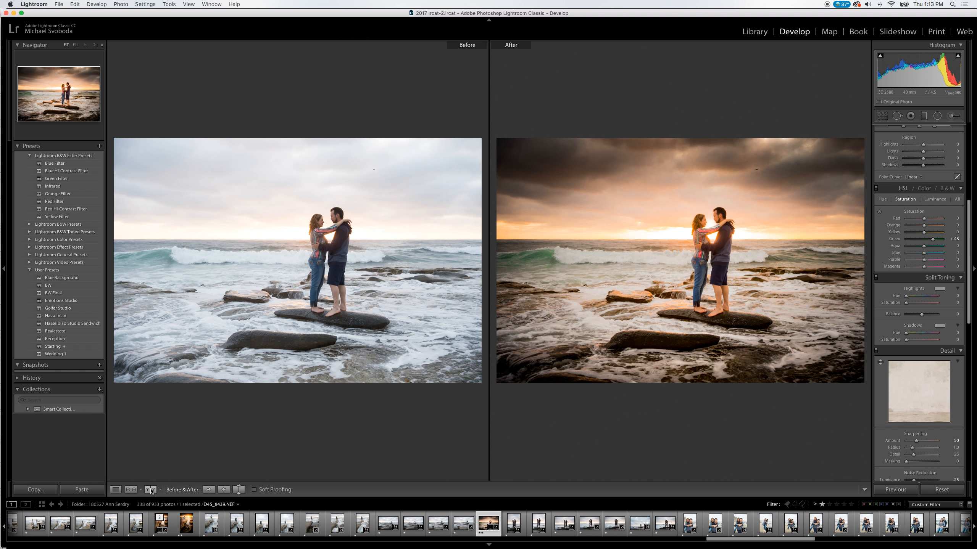